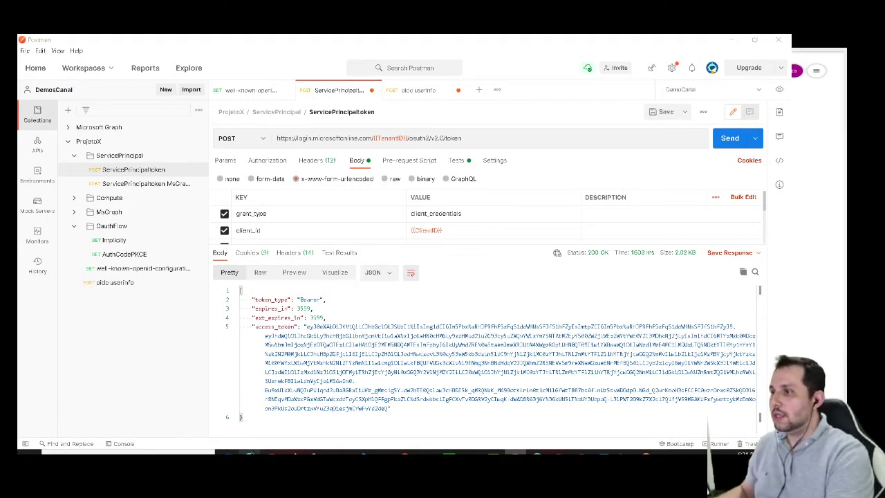
Switch to the Azure portal's App registrations page in Microsoft Edge and enlarge the page zoom to 125%.
{"action": "left_click", "coordinate": [537, 452]}
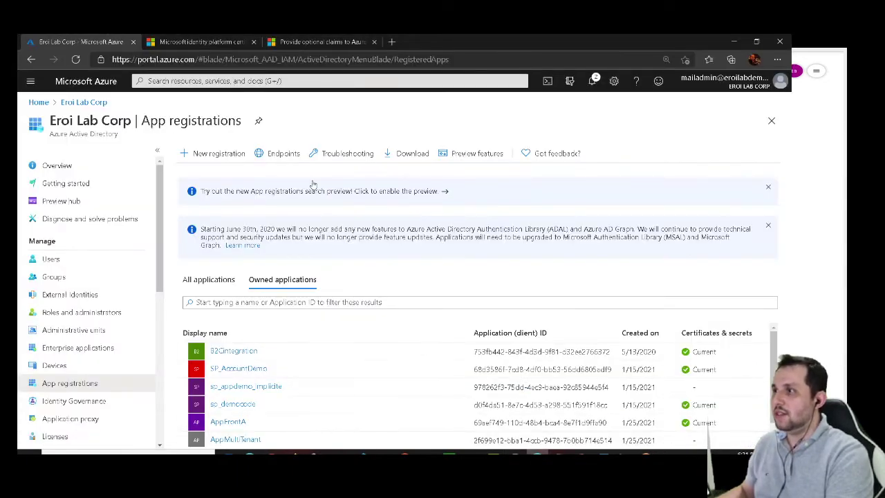
{"action": "left_click", "coordinate": [777, 59]}
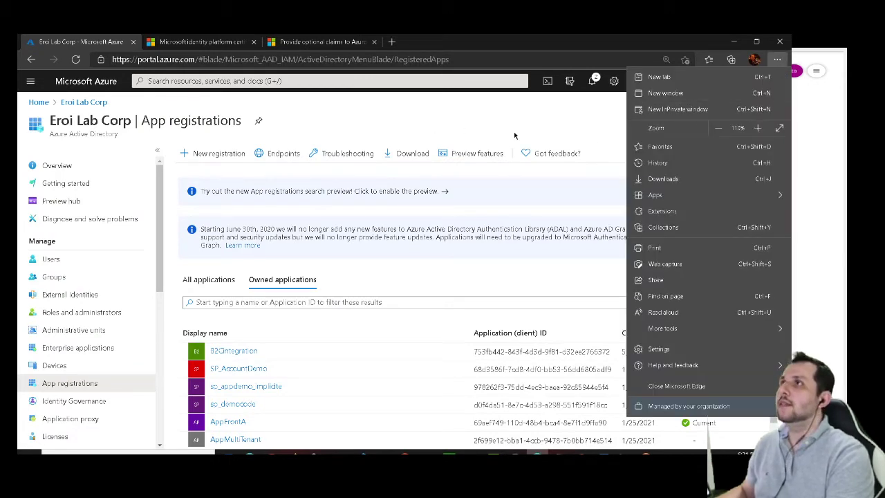
{"action": "left_click", "coordinate": [757, 129]}
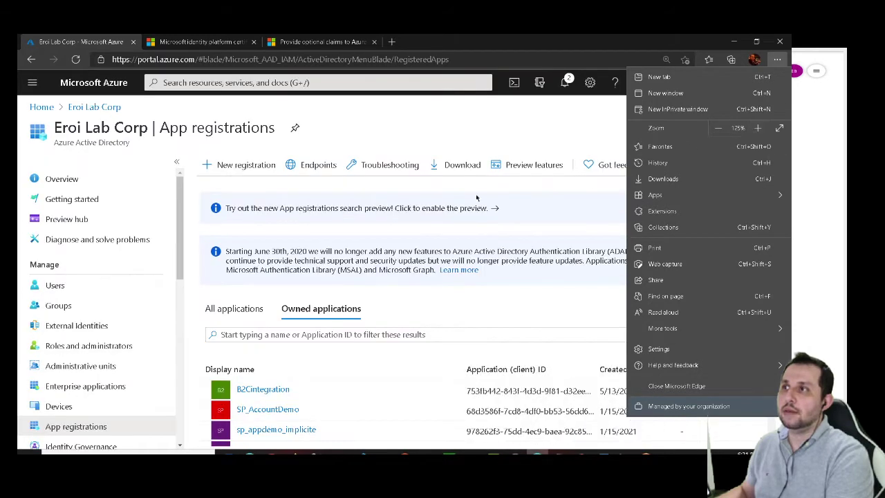
{"action": "left_click", "coordinate": [358, 132]}
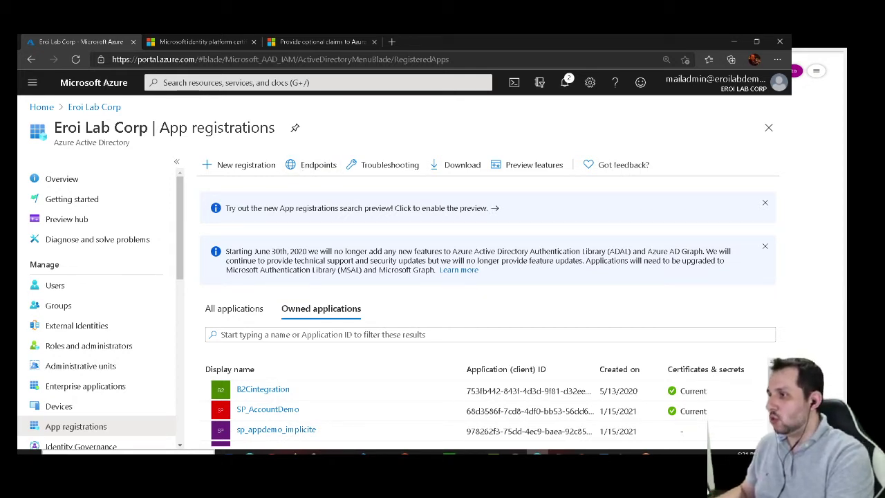
{"action": "key", "text": "super"}
{"action": "type", "text": "c"}
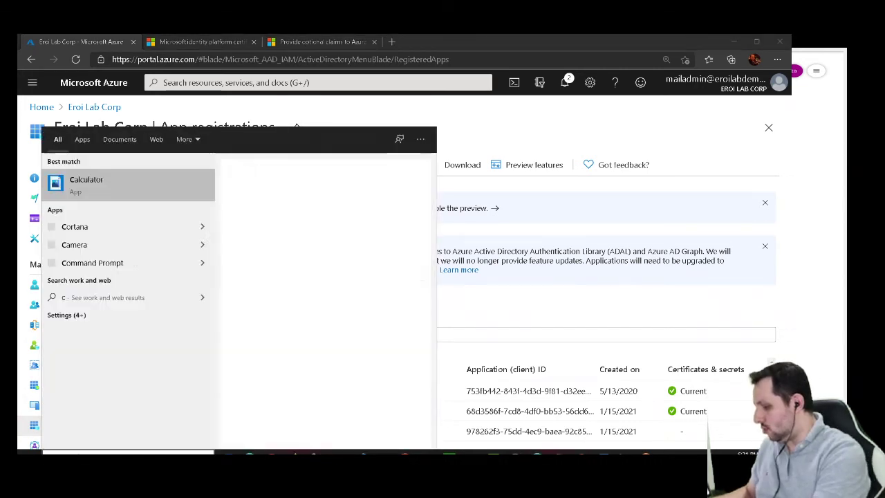
{"action": "type", "text": "oomit"}
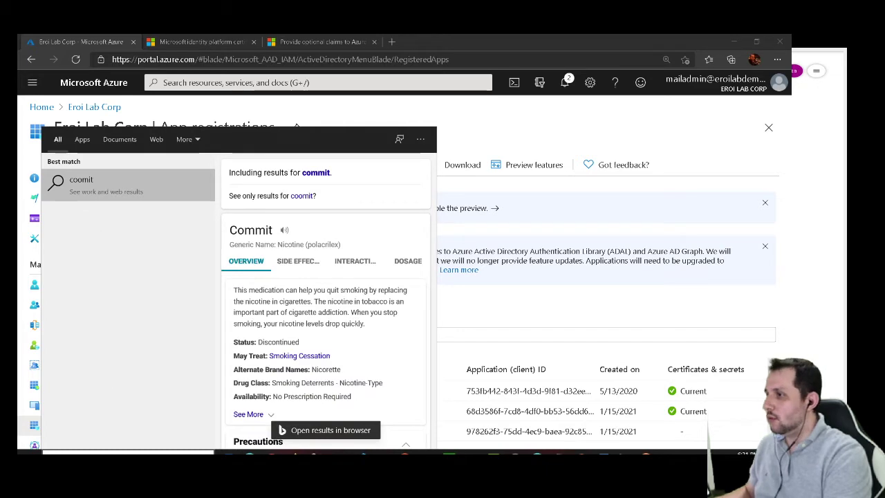
{"action": "key", "text": "Escape"}
Search Windows for "zoomit" and launch ZoomIt.exe.
{"action": "left_click", "coordinate": [128, 452]}
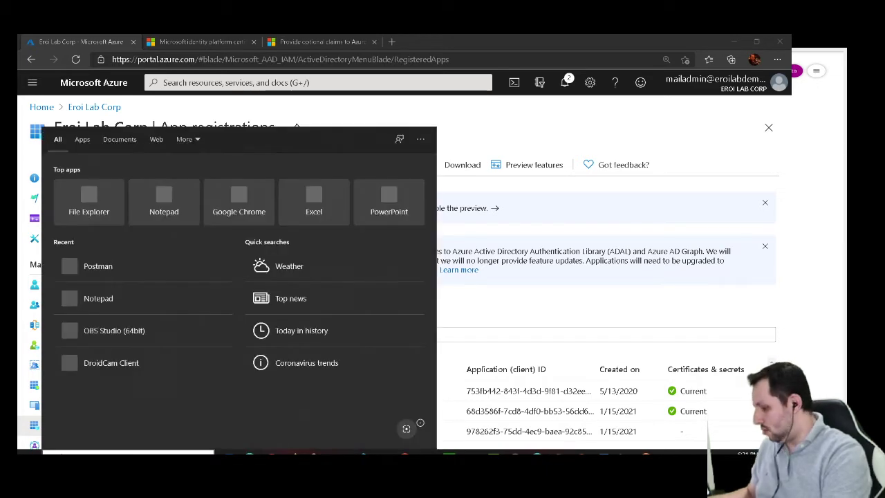
{"action": "type", "text": "zoomit"}
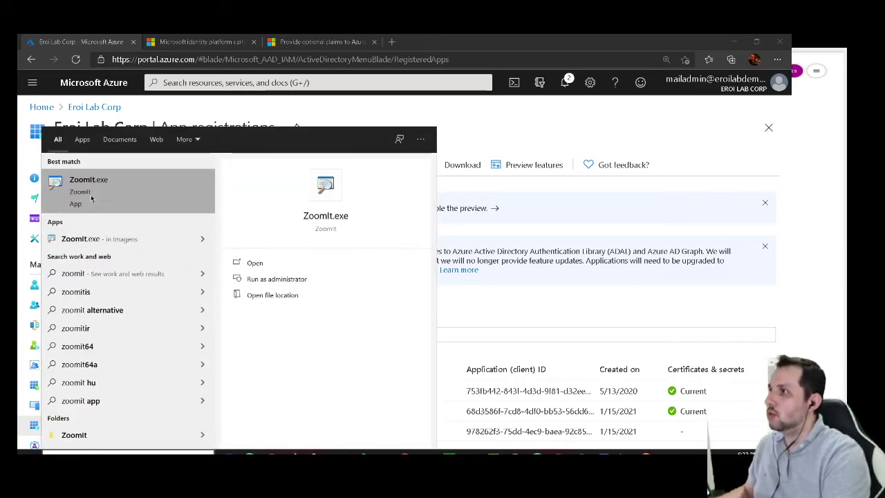
{"action": "left_click", "coordinate": [90, 198]}
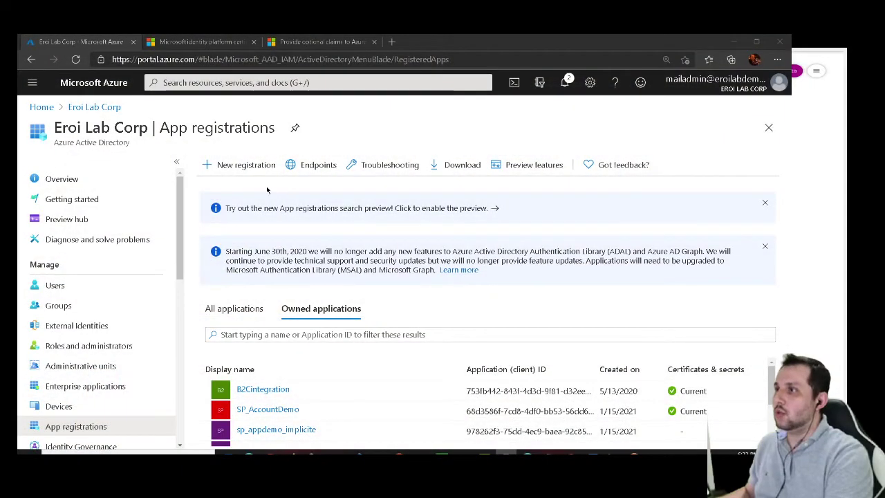
{"action": "right_click", "coordinate": [665, 453]}
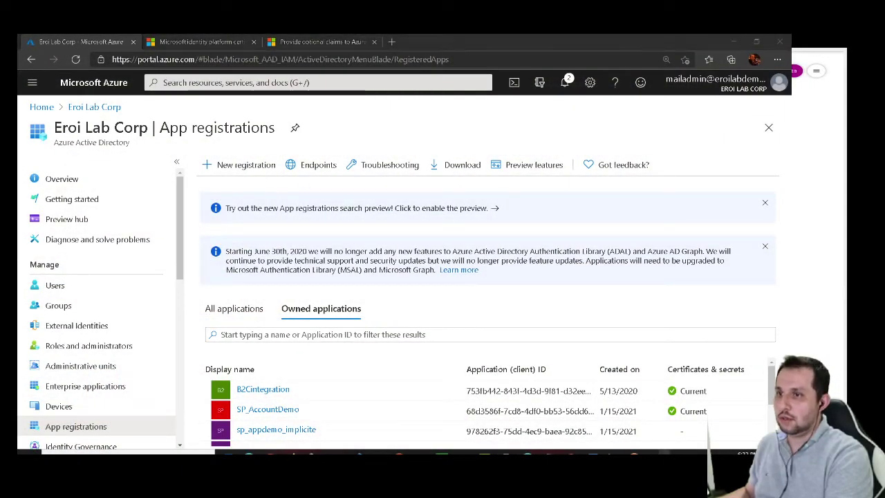
{"action": "left_click", "coordinate": [581, 306]}
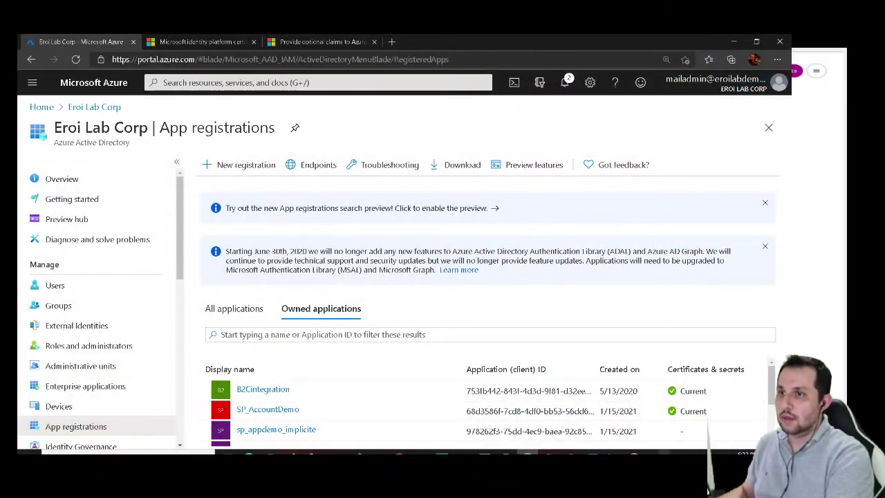
{"action": "right_click", "coordinate": [665, 453]}
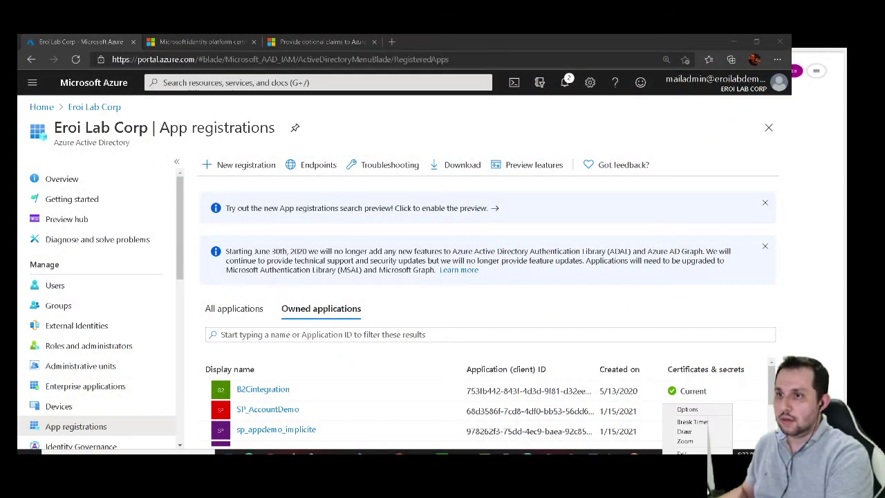
{"action": "left_click", "coordinate": [526, 317]}
Magnify the App registrations page with ZoomIt, circle the Endpoints command in red, and leave the magnified view.
{"action": "key", "text": "ctrl+1"}
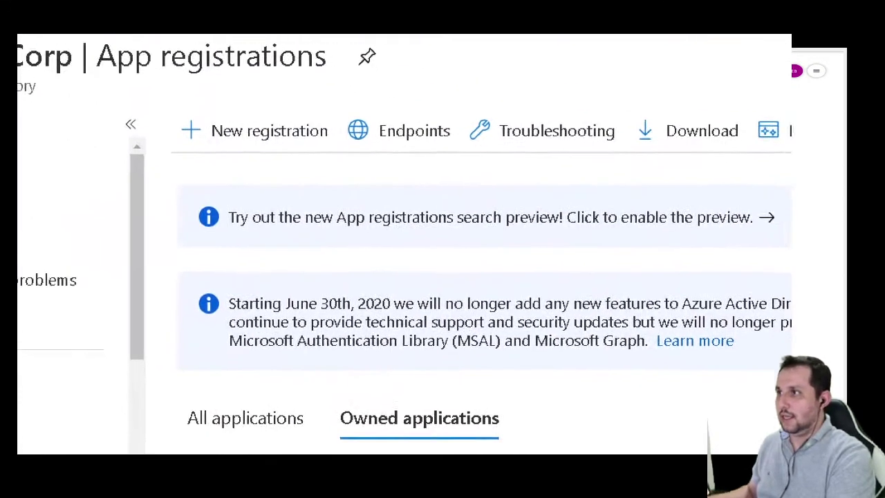
{"action": "left_click", "coordinate": [252, 143]}
{"action": "mouse_move", "coordinate": [405, 117]}
{"action": "left_mouse_down"}
{"action": "mouse_move", "coordinate": [297, 136]}
{"action": "mouse_move", "coordinate": [423, 112]}
{"action": "left_mouse_up"}
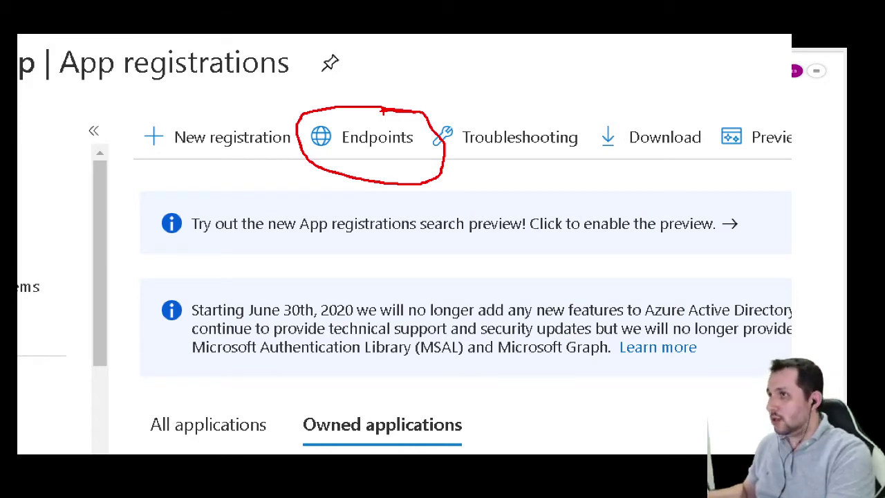
{"action": "key", "text": "Escape"}
Open the Endpoints list of the app registrations and look over its URLs.
{"action": "left_click", "coordinate": [310, 166]}
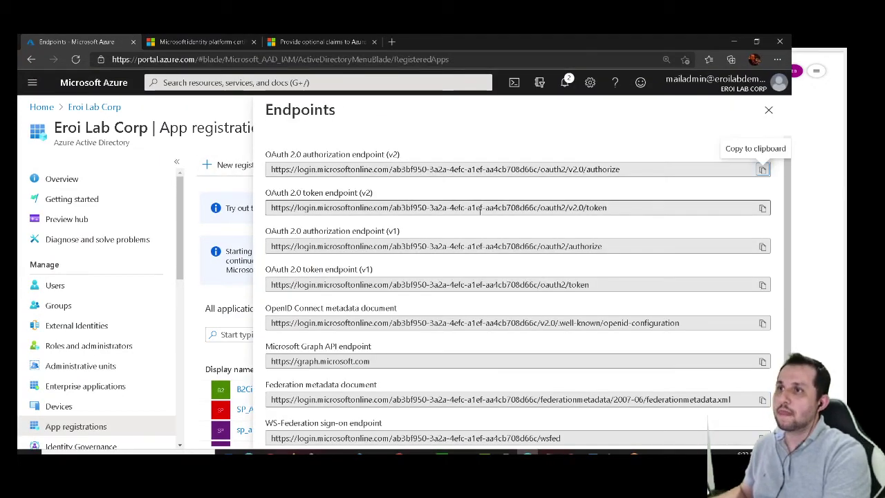
{"action": "scroll", "coordinate": [789, 213], "scroll_direction": "down", "scroll_amount": 1}
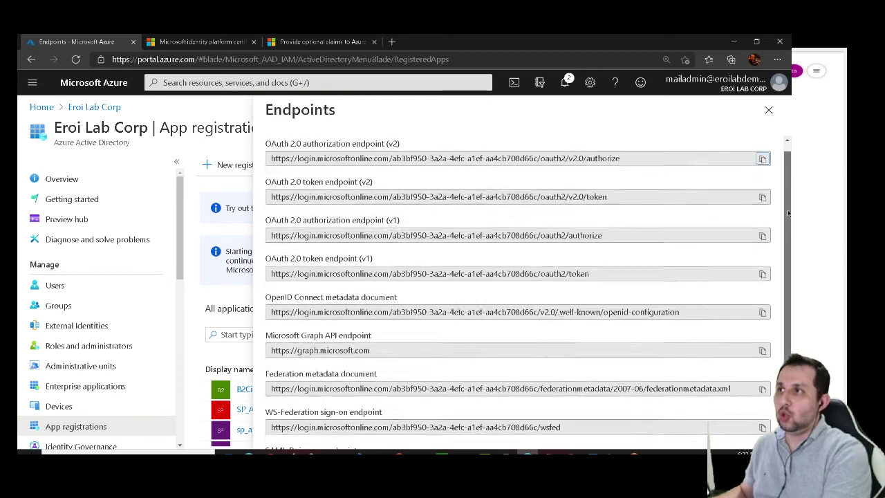
{"action": "scroll", "coordinate": [789, 213], "scroll_direction": "down", "scroll_amount": 1}
{"action": "scroll", "coordinate": [789, 213], "scroll_direction": "up", "scroll_amount": 1}
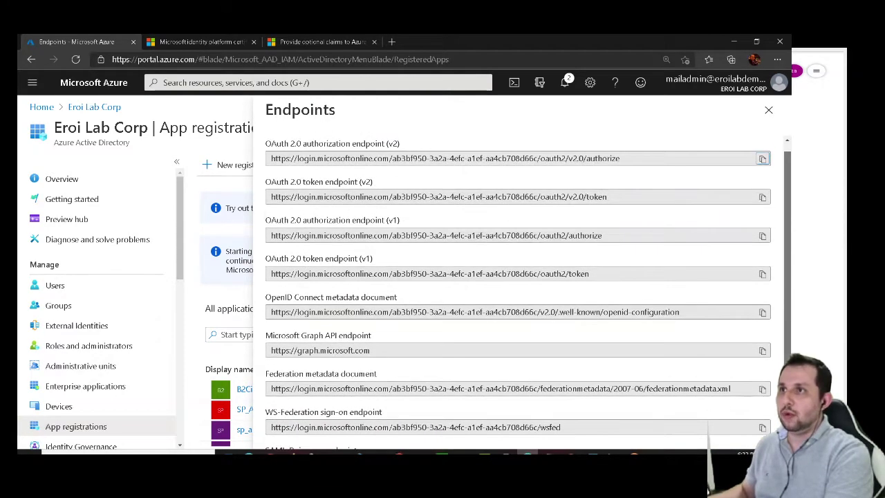
Magnify the endpoints list and mark the v2 and v1 authorization endpoints and the OpenID Connect metadata document in red, closing the magnified view.
{"action": "key", "text": "ctrl+1"}
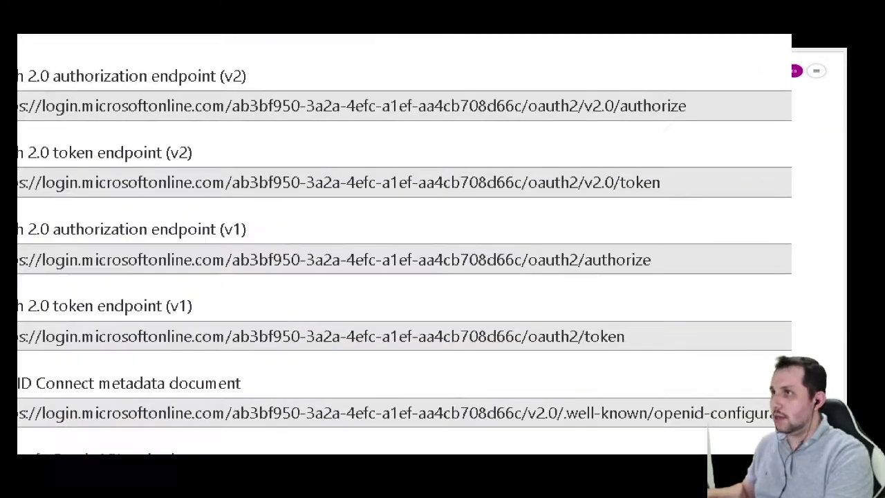
{"action": "left_click", "coordinate": [440, 187]}
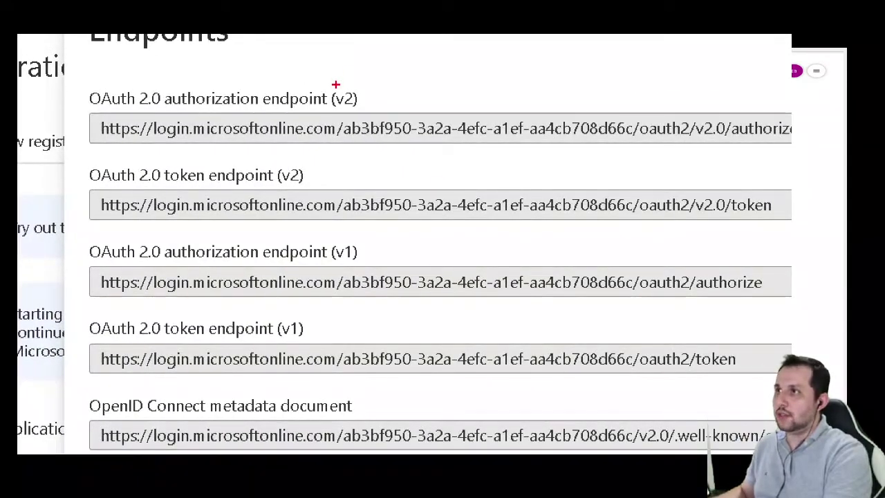
{"action": "mouse_move", "coordinate": [335, 85]}
{"action": "left_mouse_down"}
{"action": "mouse_move", "coordinate": [304, 176]}
{"action": "mouse_move", "coordinate": [325, 86]}
{"action": "mouse_move", "coordinate": [335, 86]}
{"action": "left_mouse_up"}
{"action": "mouse_move", "coordinate": [321, 231]}
{"action": "left_mouse_down"}
{"action": "mouse_move", "coordinate": [351, 228]}
{"action": "mouse_move", "coordinate": [308, 332]}
{"action": "mouse_move", "coordinate": [248, 260]}
{"action": "mouse_move", "coordinate": [370, 222]}
{"action": "left_mouse_up"}
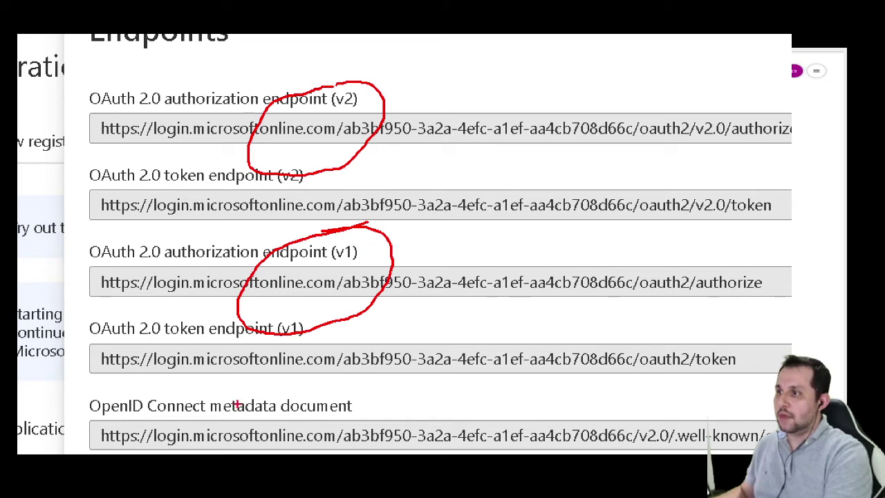
{"action": "mouse_move", "coordinate": [237, 406]}
{"action": "left_mouse_down"}
{"action": "mouse_move", "coordinate": [230, 394]}
{"action": "mouse_move", "coordinate": [148, 393]}
{"action": "mouse_move", "coordinate": [88, 453]}
{"action": "left_mouse_up"}
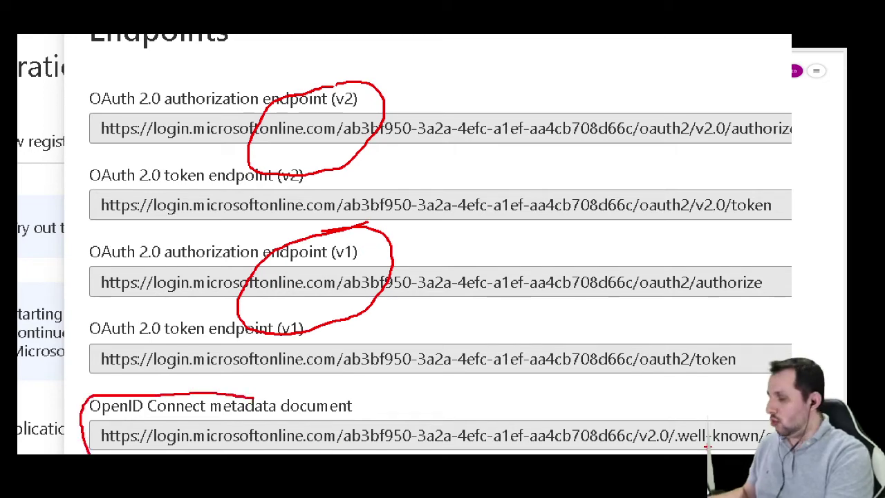
{"action": "key", "text": "Escape"}
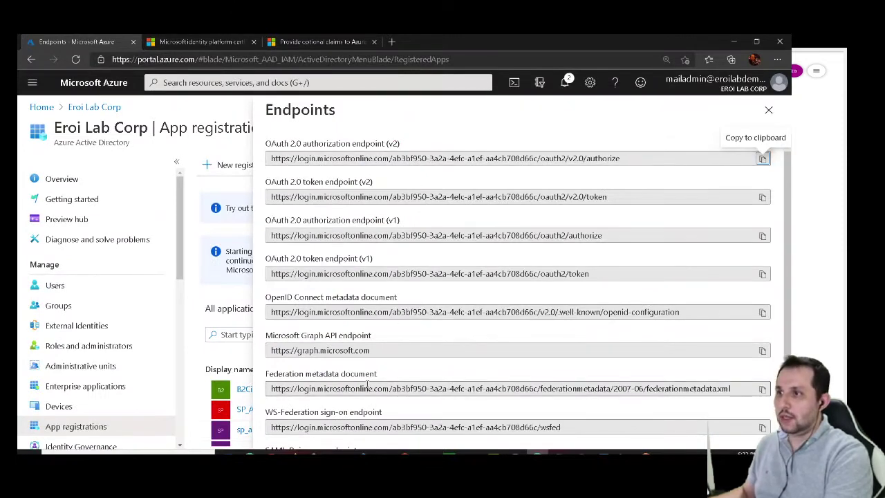
Examine the login host and tenant ID parts of the Federation metadata and OpenID Connect metadata URLs.
{"action": "left_click_drag", "start_coordinate": [393, 389], "coordinate": [311, 388]}
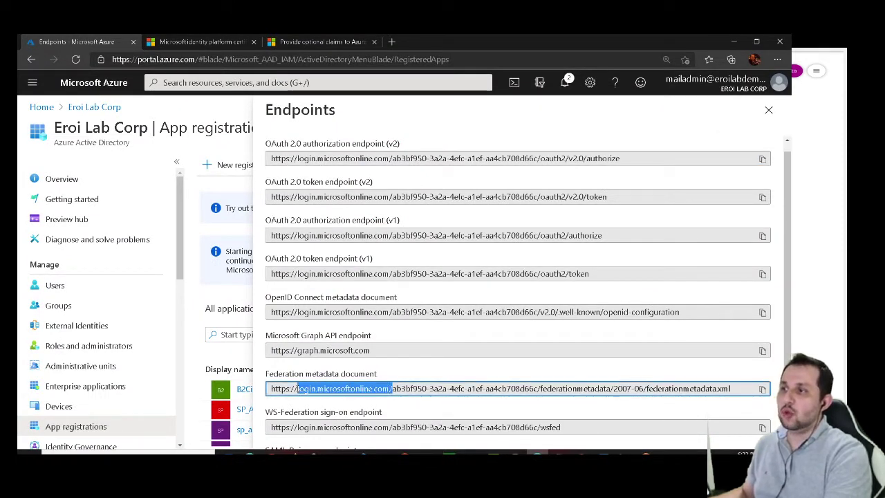
{"action": "left_click", "coordinate": [412, 389]}
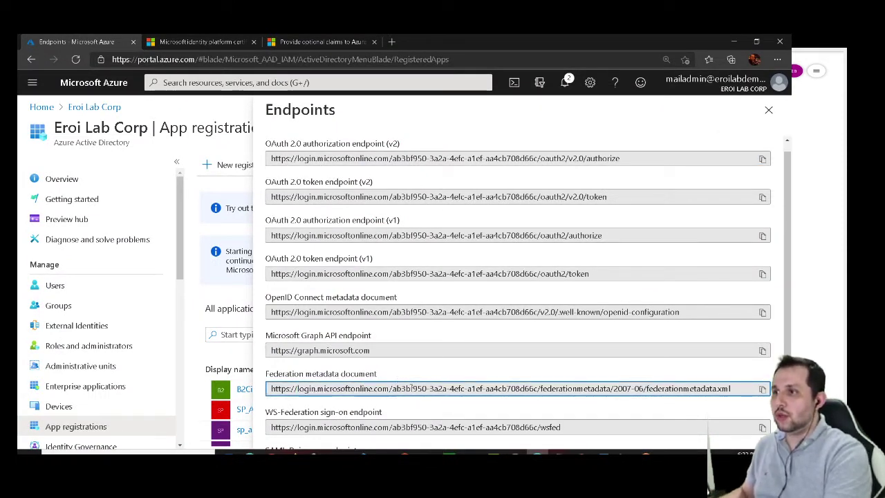
{"action": "left_click_drag", "start_coordinate": [392, 389], "coordinate": [559, 388]}
{"action": "scroll", "coordinate": [550, 388], "scroll_direction": "down", "scroll_amount": 1}
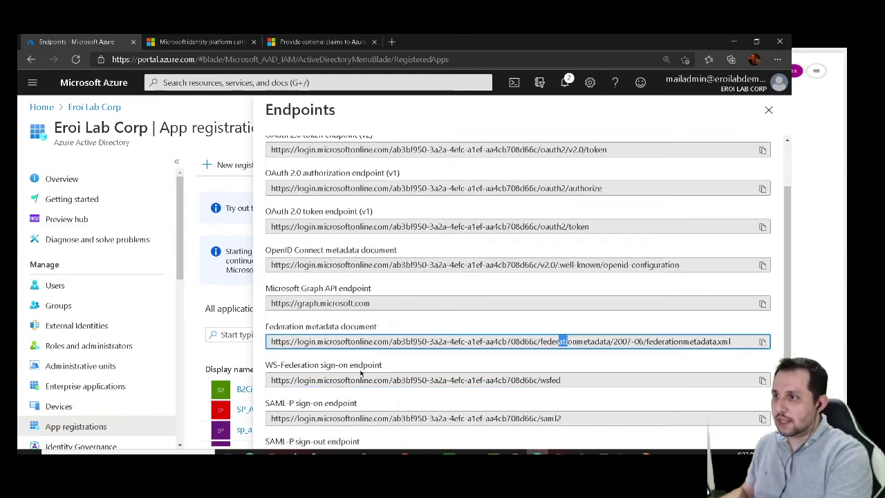
{"action": "scroll", "coordinate": [368, 358], "scroll_direction": "down", "scroll_amount": 1}
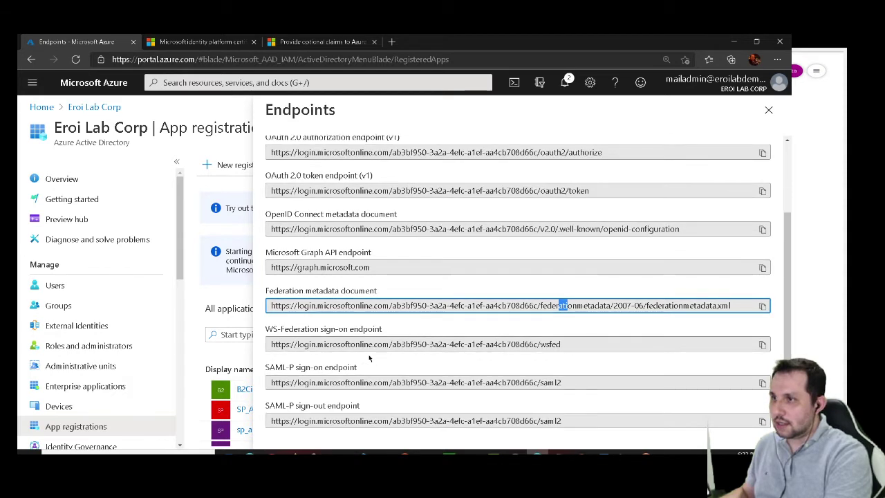
{"action": "left_click", "coordinate": [321, 231]}
{"action": "left_click_drag", "start_coordinate": [378, 234], "coordinate": [332, 230]}
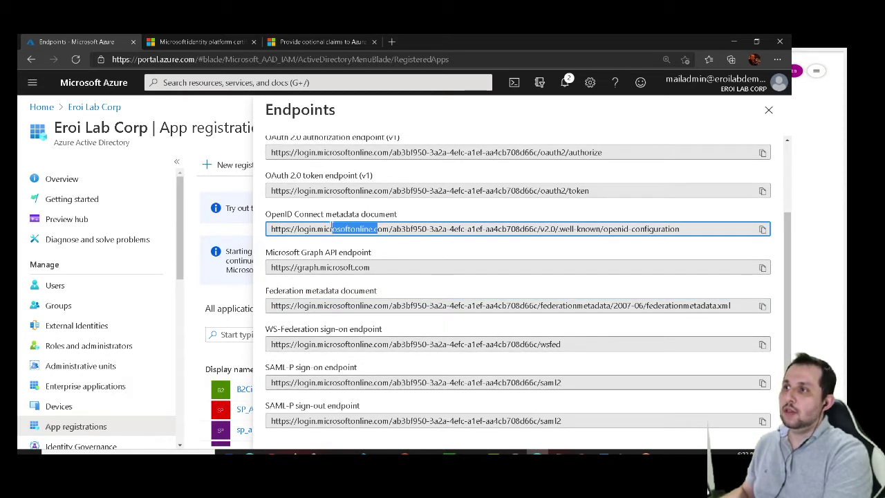
{"action": "left_click_drag", "start_coordinate": [396, 229], "coordinate": [462, 229]}
Copy the OpenID Connect metadata document URL, inspect its JSON in a new browser tab, and close that tab.
{"action": "left_click_drag", "start_coordinate": [544, 229], "coordinate": [269, 230]}
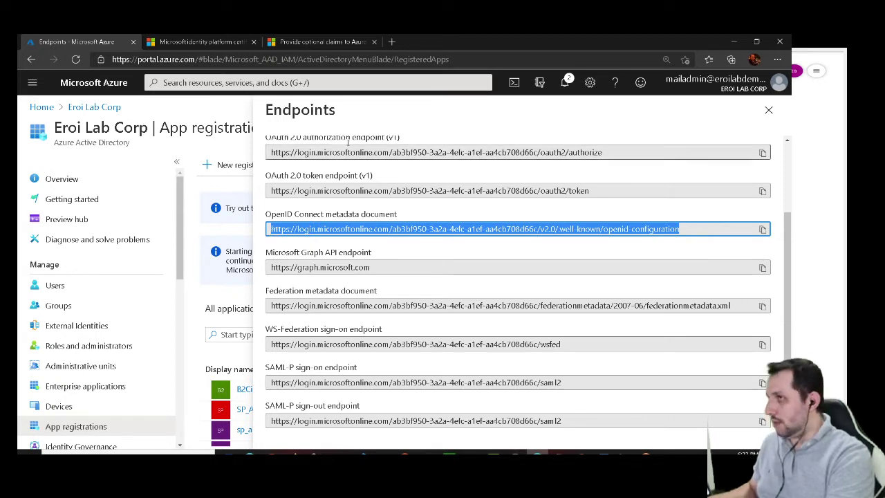
{"action": "key", "text": "ctrl+c"}
{"action": "left_click", "coordinate": [392, 41]}
{"action": "key", "text": "ctrl+v"}
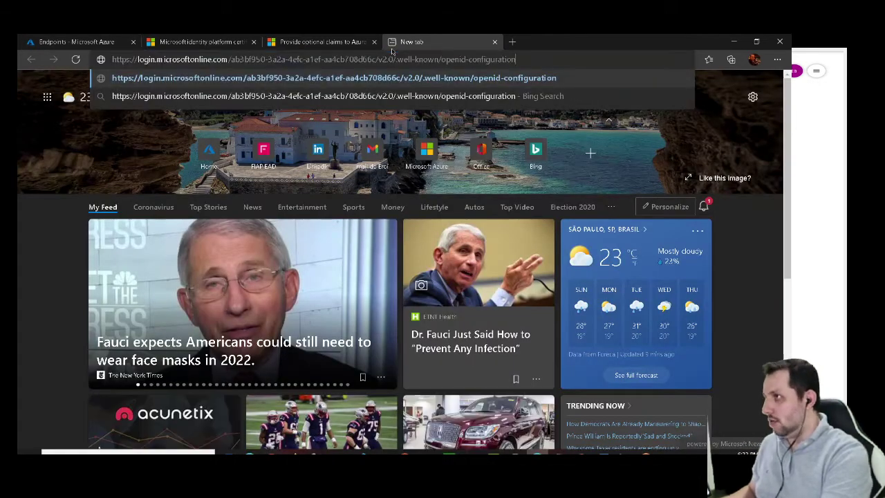
{"action": "key", "text": "Return"}
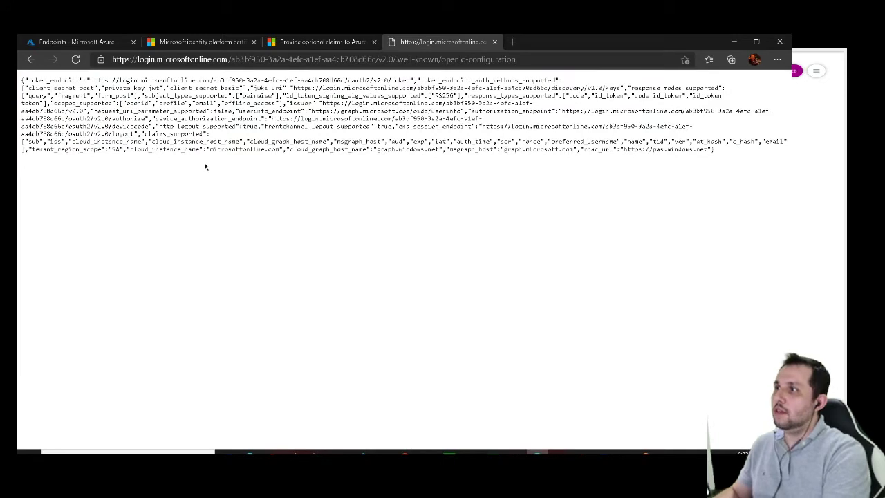
{"action": "left_click_drag", "start_coordinate": [341, 149], "coordinate": [23, 80]}
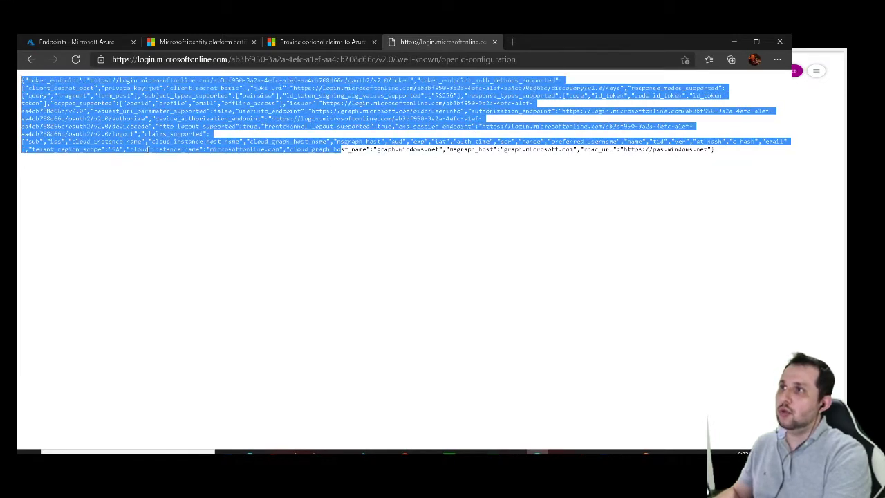
{"action": "left_click", "coordinate": [495, 42]}
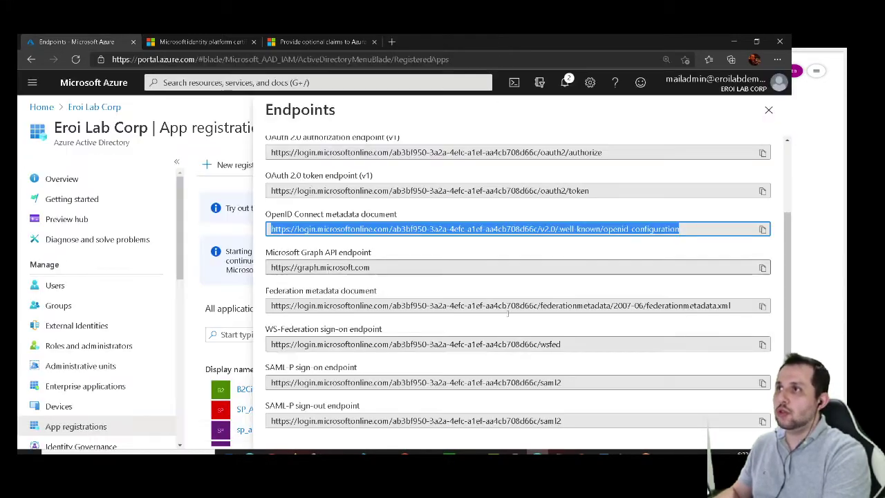
Switch to Postman and send the GET request well-known-openid-configuration from the ProjetoX collection.
{"action": "left_click", "coordinate": [645, 454]}
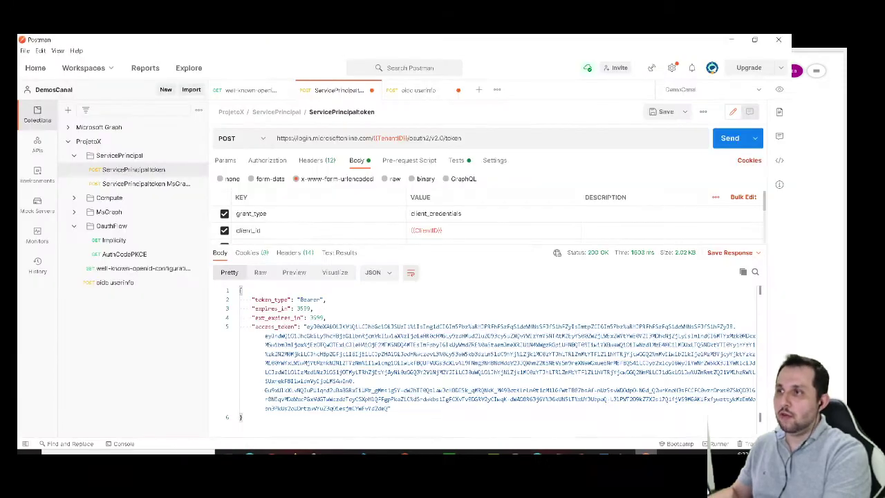
{"action": "left_click", "coordinate": [118, 270]}
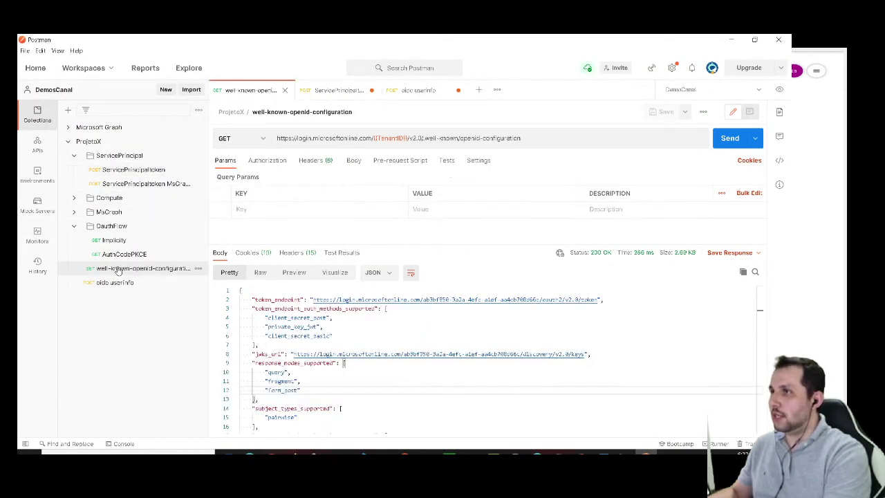
{"action": "left_click", "coordinate": [730, 138]}
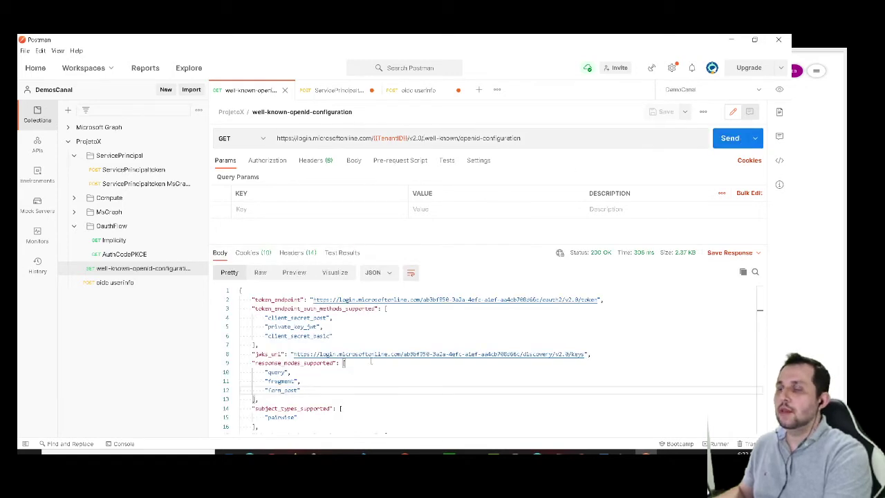
Look through the OpenID configuration response, from the token endpoint and its supported authentication methods to the supported scopes.
{"action": "left_click_drag", "start_coordinate": [240, 290], "coordinate": [266, 318]}
{"action": "scroll", "coordinate": [267, 318], "scroll_direction": "down", "scroll_amount": 2}
{"action": "scroll", "coordinate": [266, 318], "scroll_direction": "down", "scroll_amount": 2}
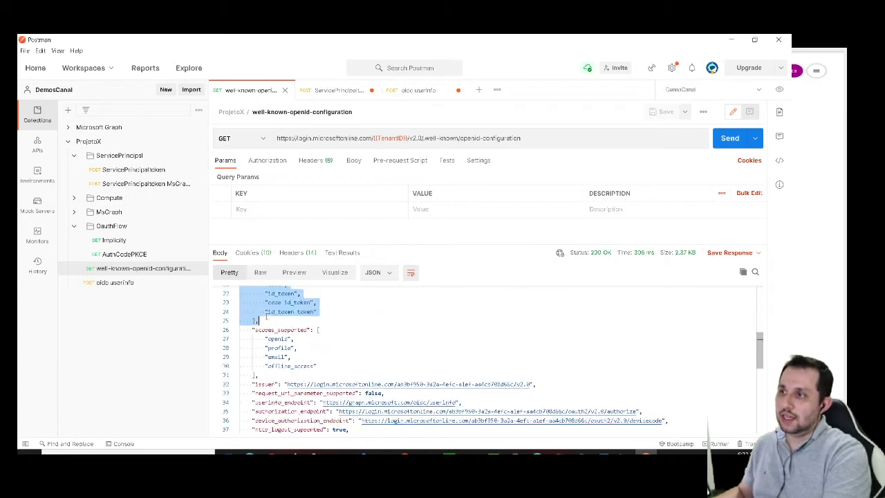
{"action": "left_click", "coordinate": [356, 340]}
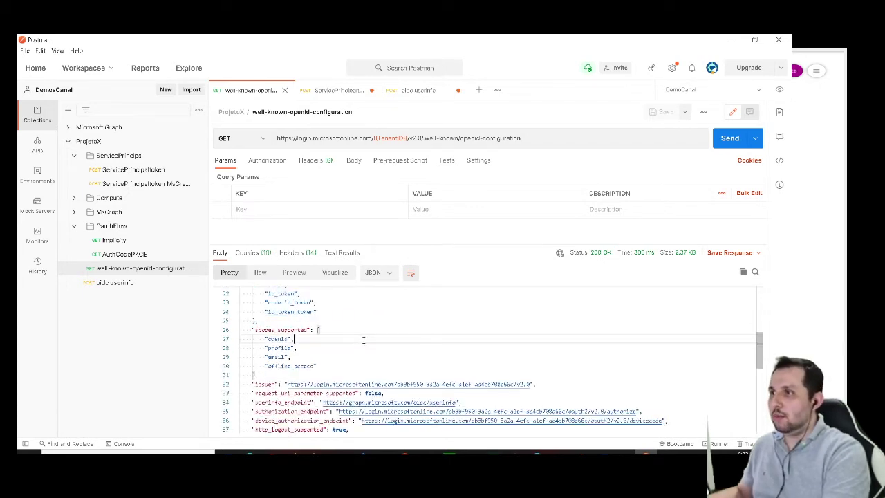
{"action": "left_click_drag", "start_coordinate": [760, 359], "coordinate": [760, 314]}
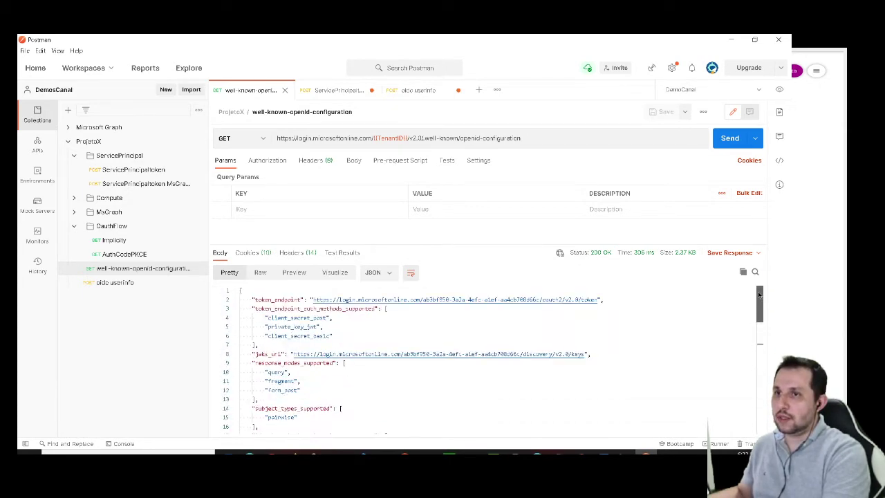
{"action": "left_click_drag", "start_coordinate": [273, 308], "coordinate": [357, 332]}
{"action": "scroll", "coordinate": [304, 337], "scroll_direction": "down", "scroll_amount": 1}
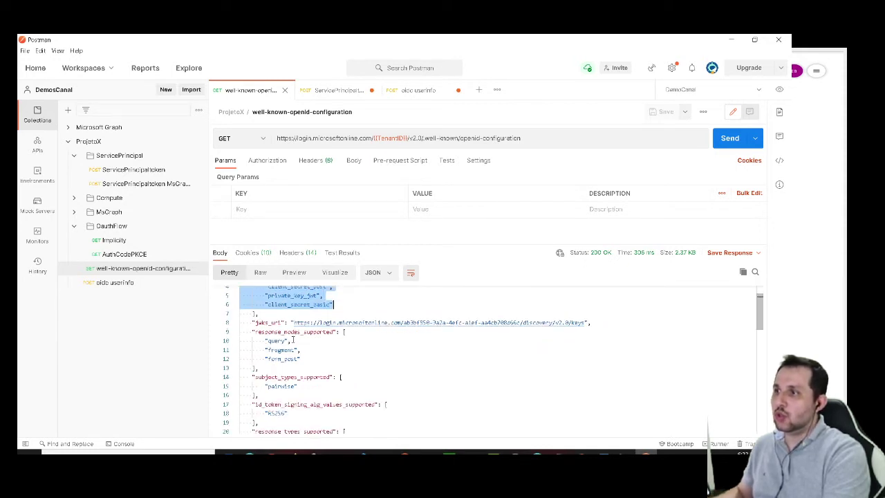
Copy the jwks_uri URL ending in discovery/v2.0/keys from the response and send it as a GET request in a new request tab.
{"action": "left_click_drag", "start_coordinate": [256, 323], "coordinate": [269, 323]}
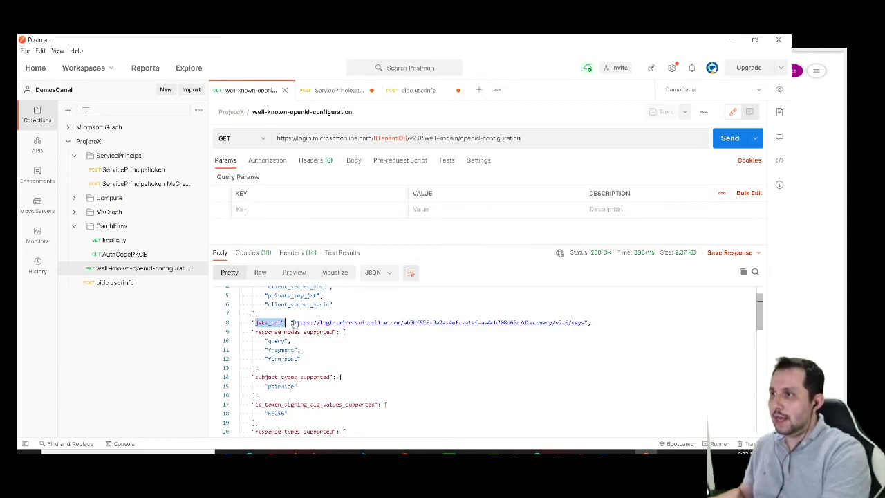
{"action": "left_click_drag", "start_coordinate": [294, 323], "coordinate": [587, 323]}
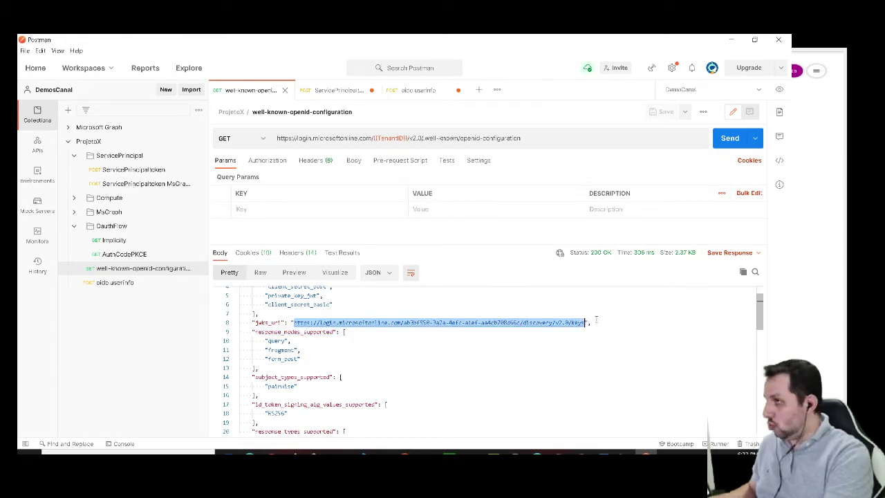
{"action": "left_click", "coordinate": [478, 89]}
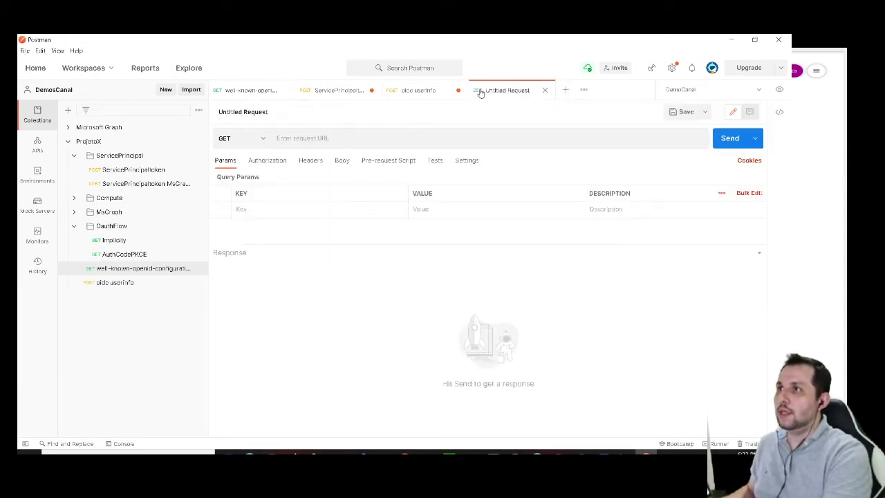
{"action": "left_click", "coordinate": [295, 138]}
{"action": "type", "text": "https://login.microsoftonline.com/ab3bf950-3a2a-4efc-a1ef-aa4cb708d66c/discovery/v2.0/keys"}
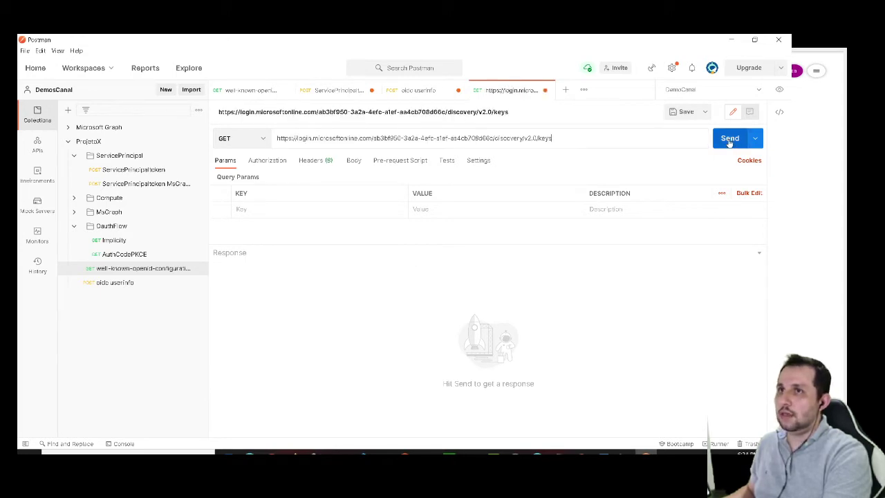
{"action": "left_click", "coordinate": [729, 138]}
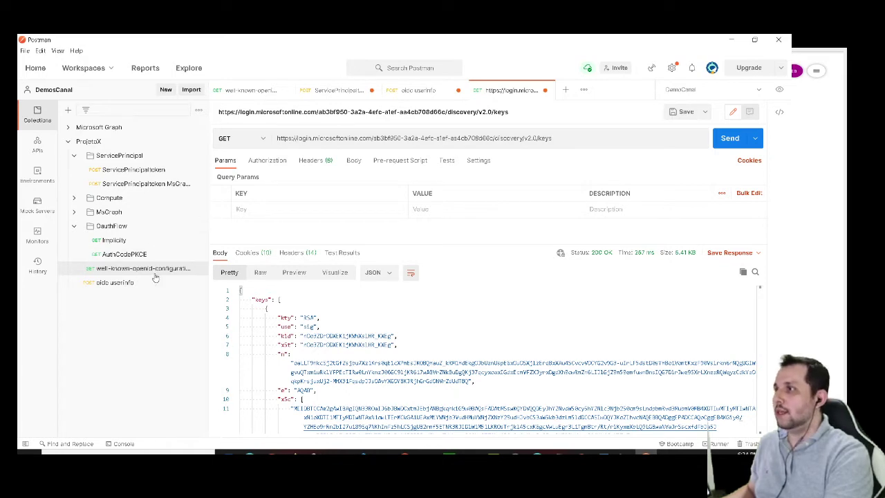
Copy the access_token value from the ServicePrincipaltoken response and switch to the browser.
{"action": "left_click", "coordinate": [332, 90]}
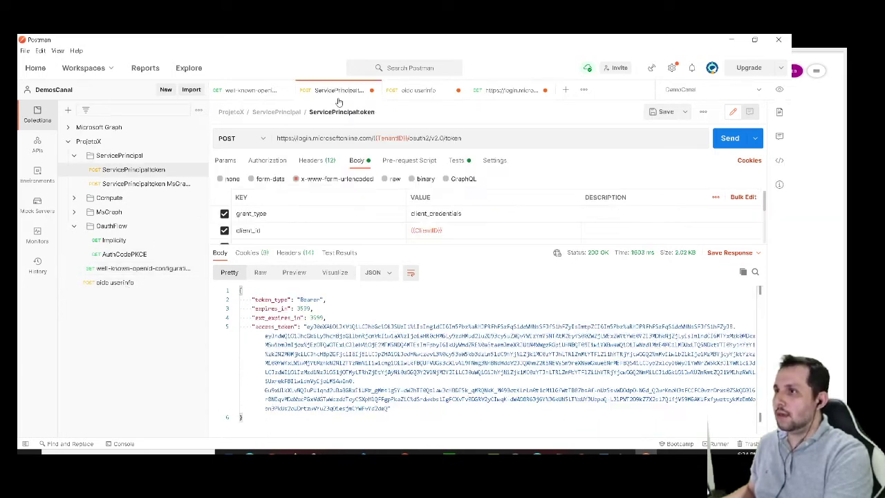
{"action": "left_click_drag", "start_coordinate": [306, 326], "coordinate": [392, 409]}
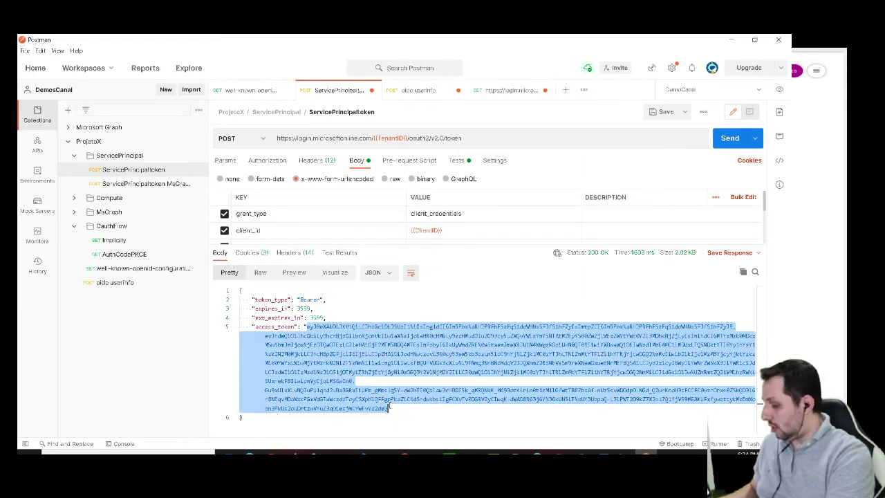
{"action": "left_click", "coordinate": [545, 451]}
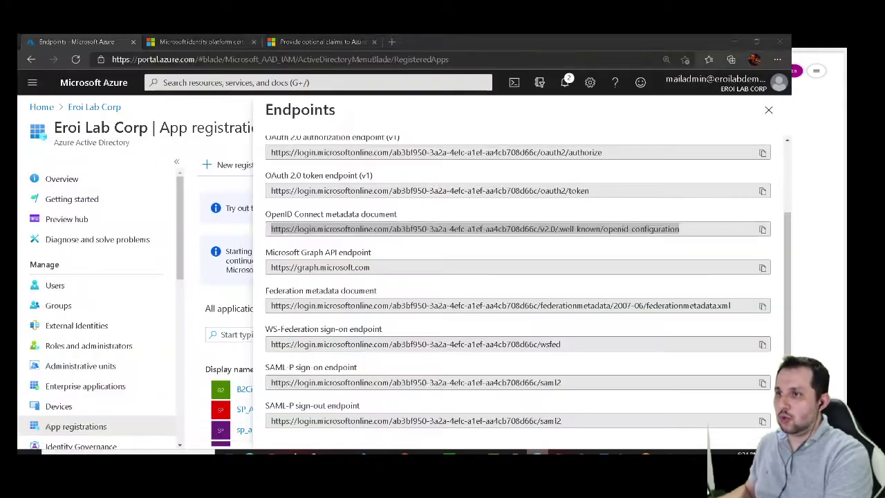
Open jwt.ms in a new browser tab and paste the copied access token to decode it.
{"action": "left_click", "coordinate": [392, 42]}
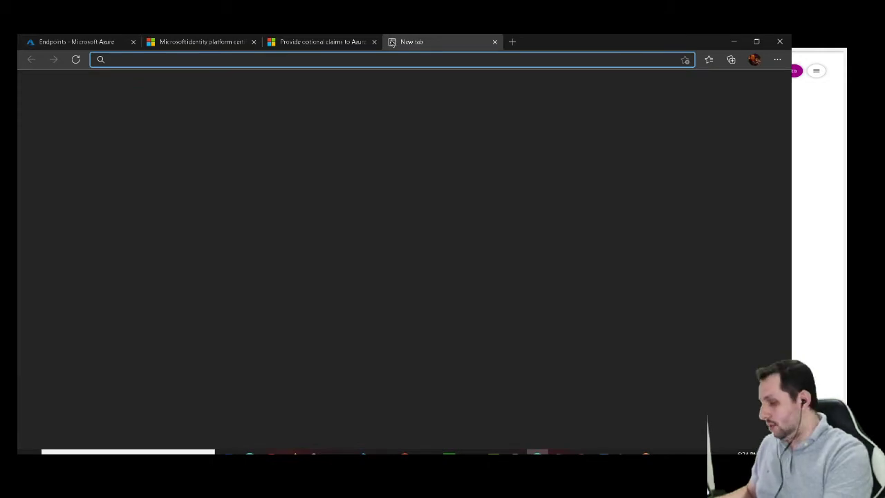
{"action": "type", "text": "jtw.m"}
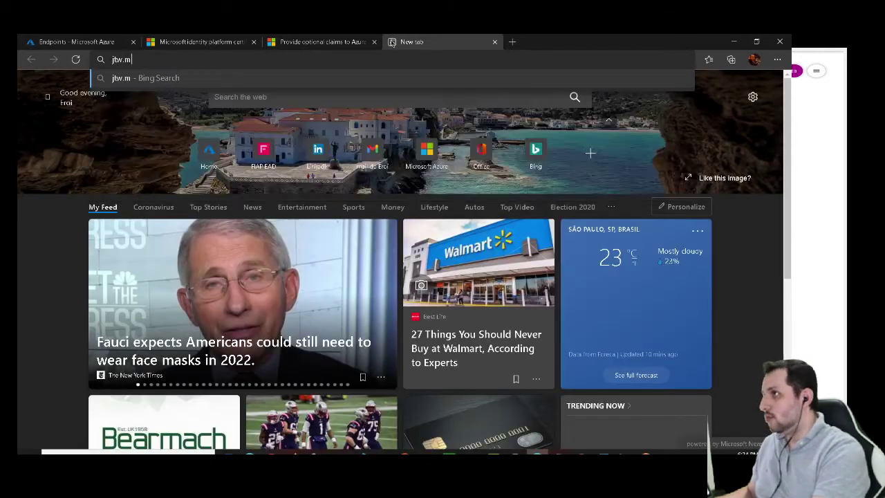
{"action": "key", "text": "BackSpace"}
{"action": "key", "text": "BackSpace"}
{"action": "key", "text": "BackSpace"}
{"action": "key", "text": "BackSpace"}
{"action": "type", "text": "w"}
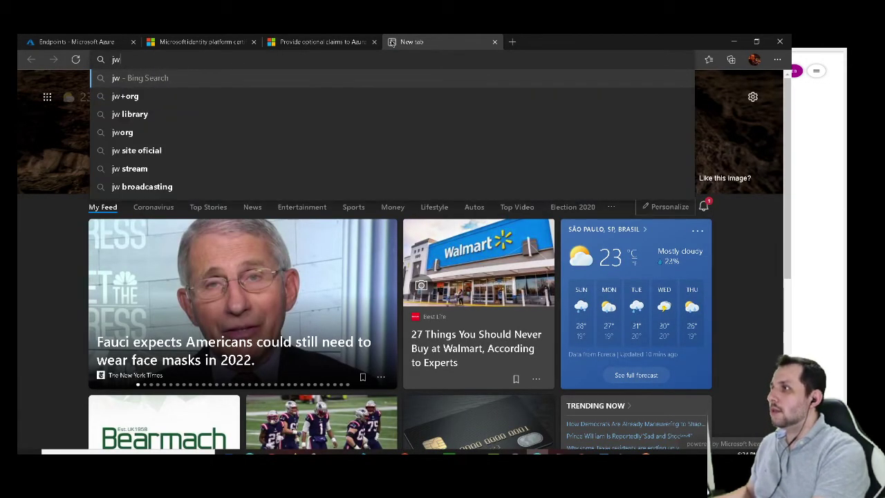
{"action": "type", "text": "t.ms"}
{"action": "key", "text": "Return"}
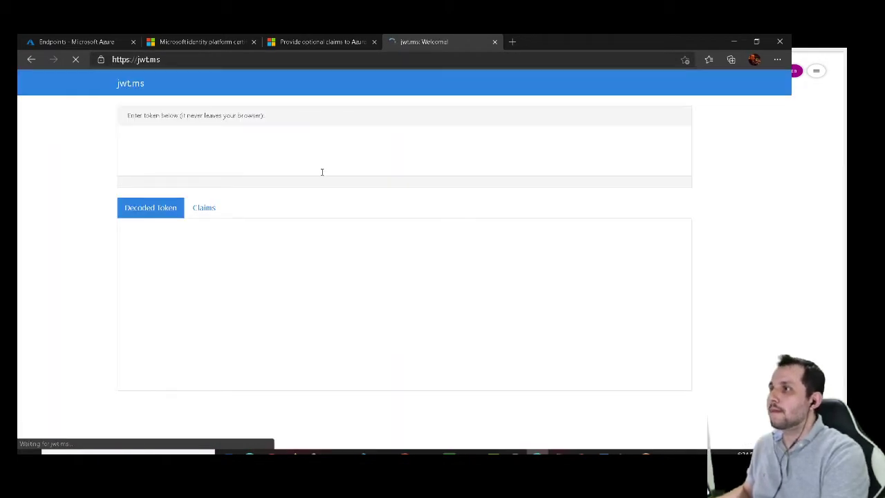
{"action": "left_click", "coordinate": [225, 148]}
{"action": "key", "text": "ctrl+v"}
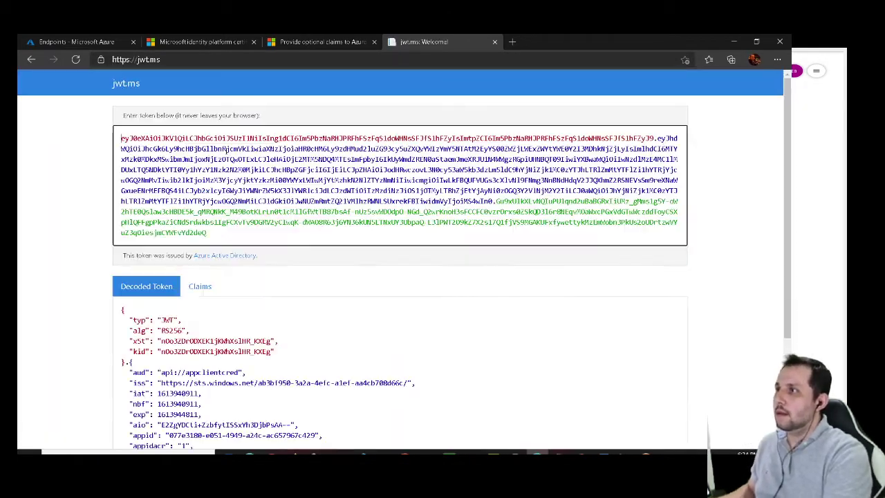
Magnify the decoded token header and mark the typ, alg, x5t and kid fields in red, closing the magnified view.
{"action": "scroll", "coordinate": [94, 327], "scroll_direction": "down", "scroll_amount": 3}
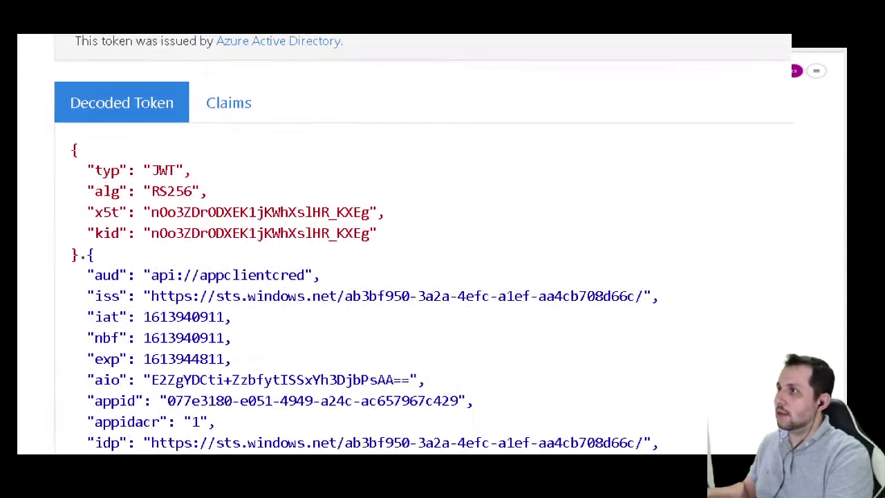
{"action": "left_click_drag", "start_coordinate": [80, 159], "coordinate": [170, 157]}
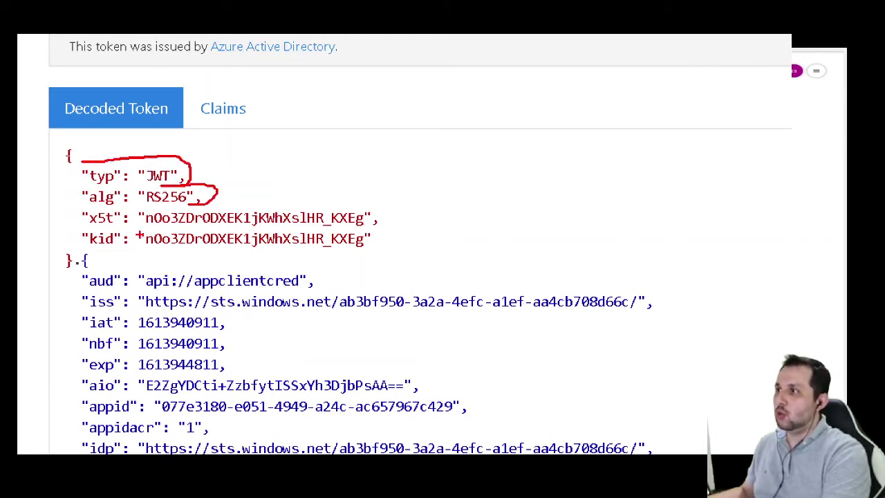
{"action": "mouse_move", "coordinate": [111, 204]}
{"action": "left_mouse_down"}
{"action": "mouse_move", "coordinate": [78, 207]}
{"action": "mouse_move", "coordinate": [118, 253]}
{"action": "mouse_move", "coordinate": [386, 256]}
{"action": "mouse_move", "coordinate": [382, 200]}
{"action": "mouse_move", "coordinate": [94, 205]}
{"action": "left_mouse_up"}
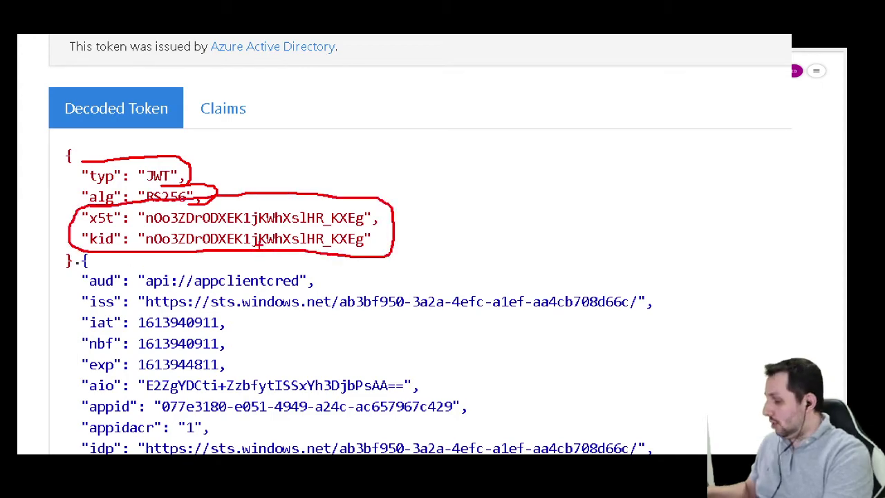
{"action": "key", "text": "Escape"}
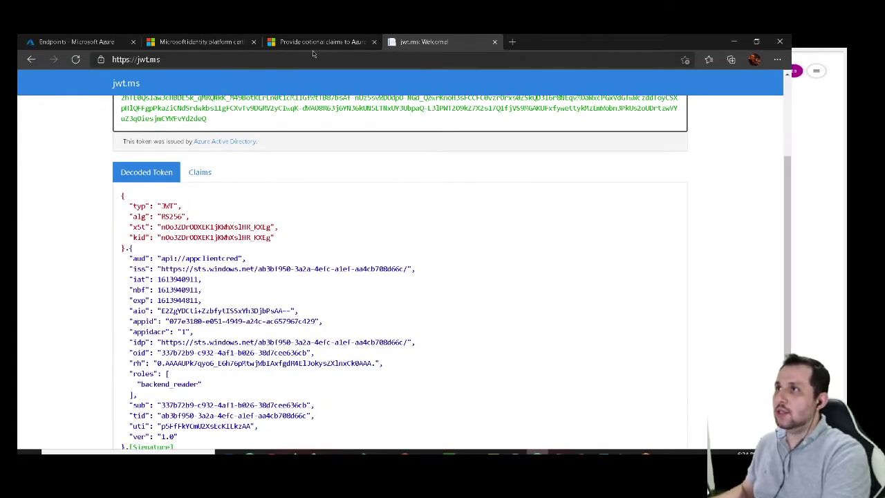
Compare the kid and x5t values of the first key in Postman's discovery keys response with the decoded token header in jwt.ms.
{"action": "left_click", "coordinate": [734, 42]}
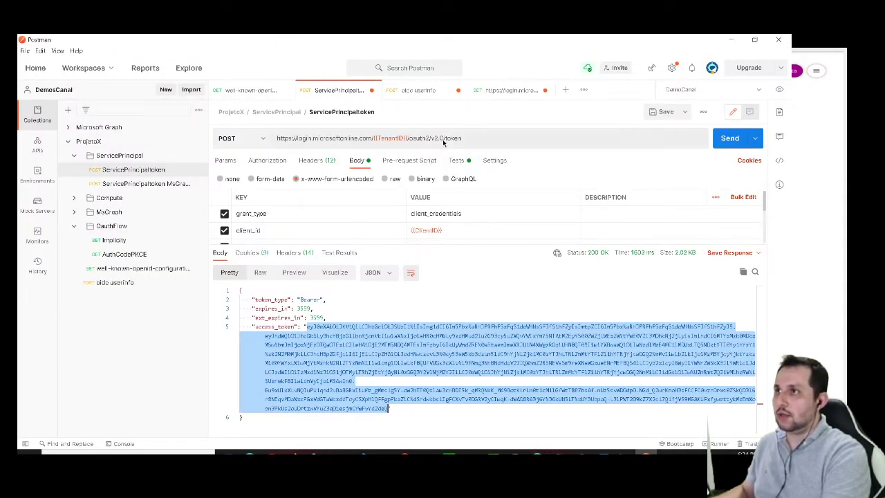
{"action": "left_click", "coordinate": [501, 94]}
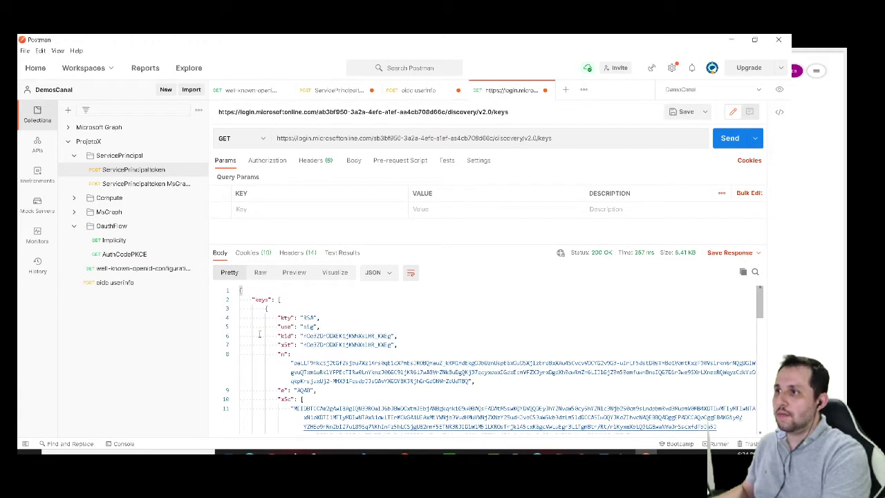
{"action": "left_click_drag", "start_coordinate": [279, 317], "coordinate": [398, 343]}
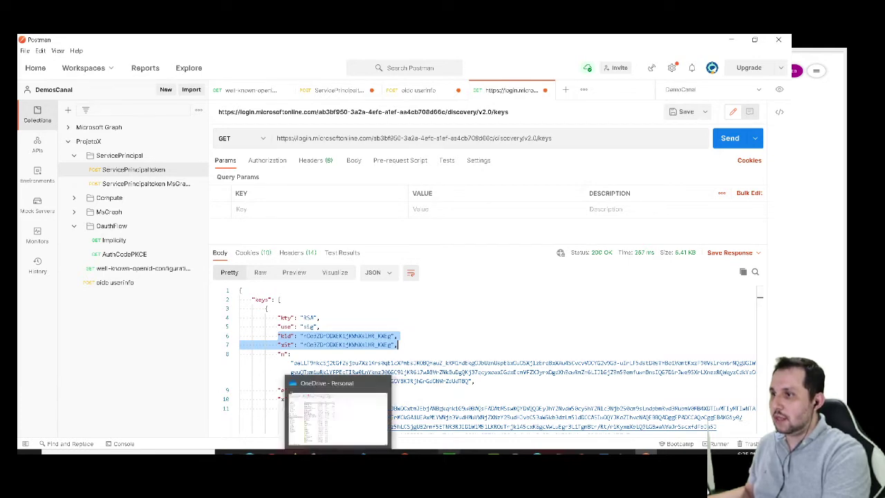
{"action": "left_click", "coordinate": [527, 454]}
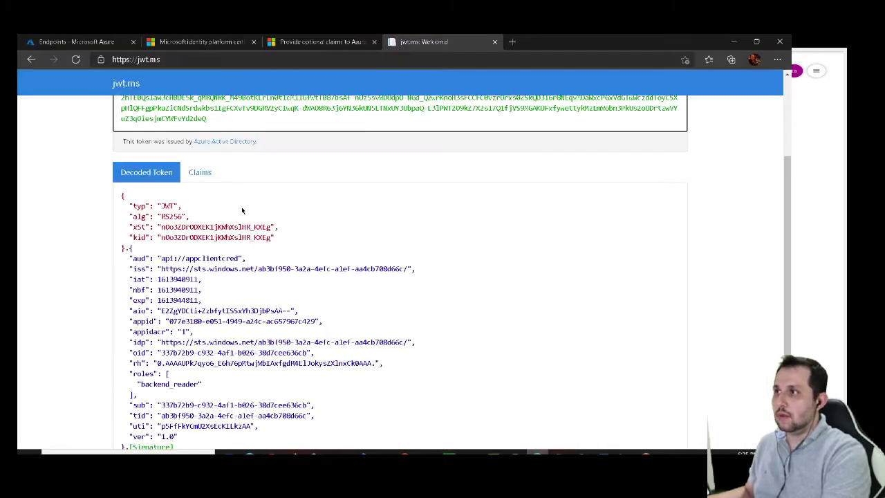
{"action": "left_click_drag", "start_coordinate": [161, 227], "coordinate": [177, 227]}
{"action": "left_click_drag", "start_coordinate": [262, 227], "coordinate": [275, 227]}
{"action": "left_click", "coordinate": [734, 41]}
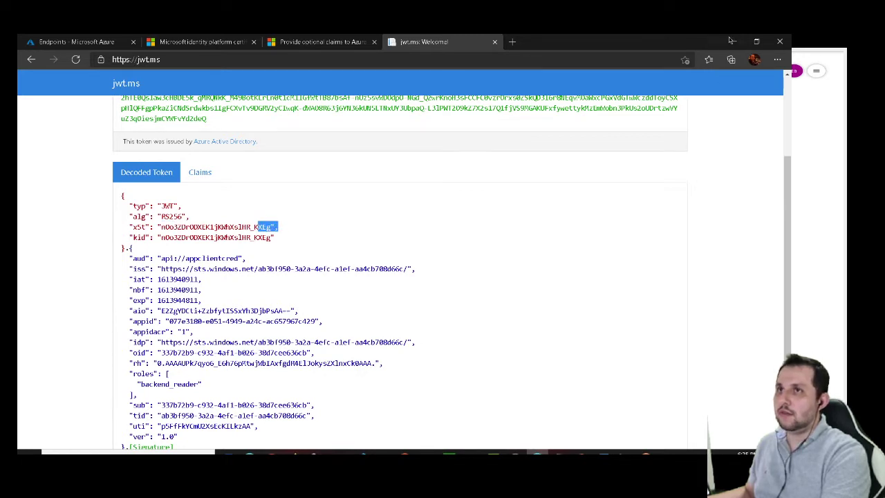
{"action": "left_click_drag", "start_coordinate": [394, 336], "coordinate": [378, 336]}
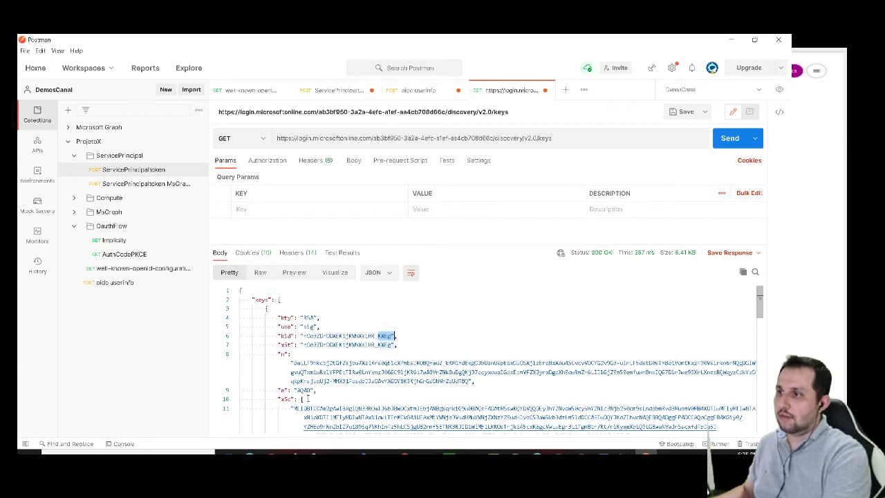
Examine the first key's x5c certificate and the second key's kid, x5t and x5c entries in the keys response.
{"action": "scroll", "coordinate": [306, 399], "scroll_direction": "down", "scroll_amount": 1}
{"action": "left_click_drag", "start_coordinate": [293, 377], "coordinate": [400, 387]}
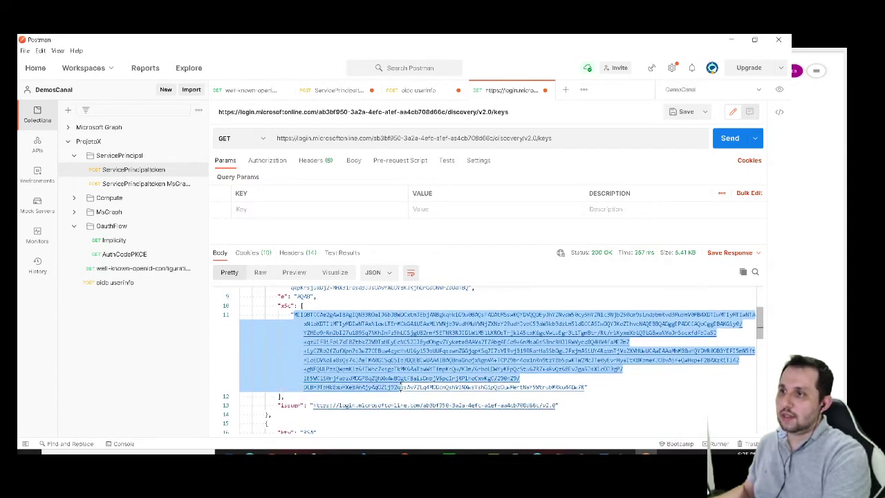
{"action": "scroll", "coordinate": [376, 386], "scroll_direction": "down", "scroll_amount": 1}
{"action": "scroll", "coordinate": [338, 385], "scroll_direction": "down", "scroll_amount": 1}
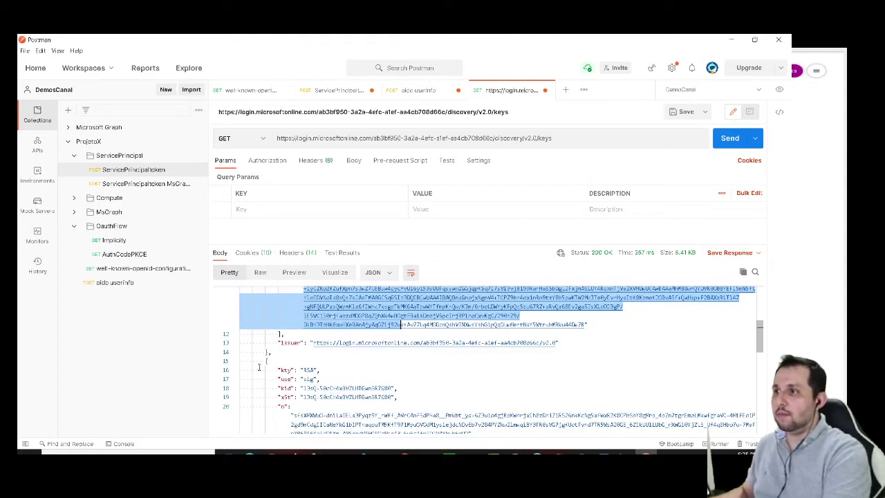
{"action": "left_click_drag", "start_coordinate": [259, 369], "coordinate": [398, 388]}
{"action": "scroll", "coordinate": [399, 388], "scroll_direction": "down", "scroll_amount": 1}
{"action": "scroll", "coordinate": [427, 388], "scroll_direction": "down", "scroll_amount": 3}
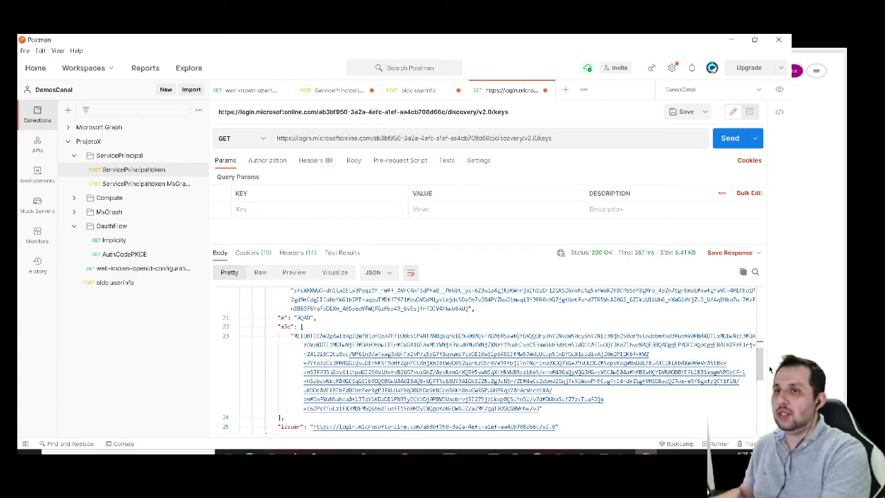
{"action": "left_click_drag", "start_coordinate": [760, 361], "coordinate": [761, 302]}
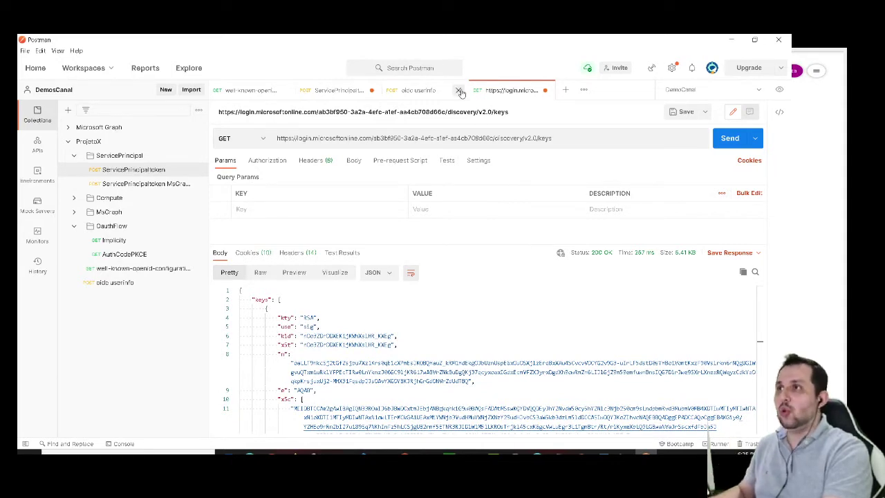
Return to the well-known-openid-configuration response and highlight its userinfo_endpoint entry.
{"action": "left_click", "coordinate": [418, 92]}
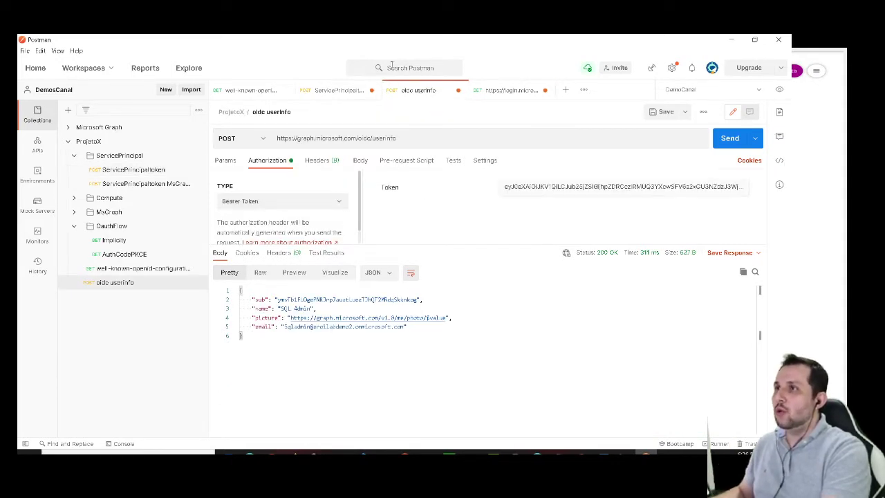
{"action": "left_click", "coordinate": [330, 90]}
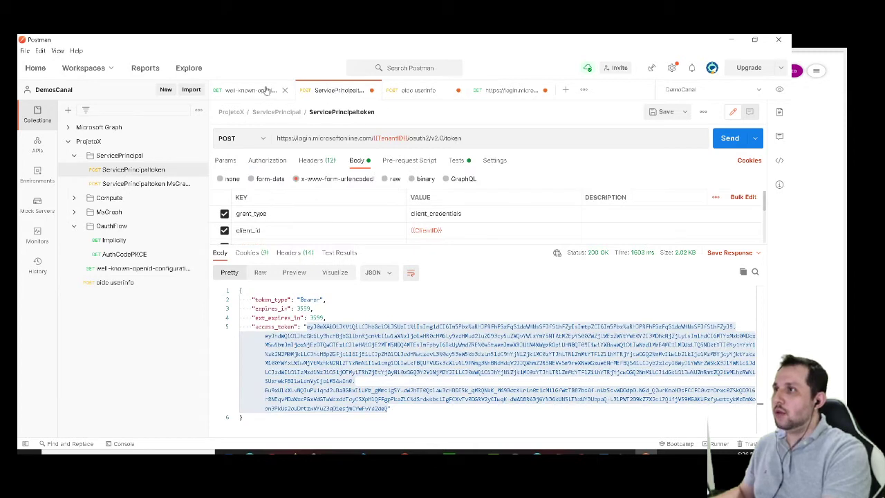
{"action": "left_click", "coordinate": [250, 92]}
{"action": "scroll", "coordinate": [268, 335], "scroll_direction": "down", "scroll_amount": 1}
{"action": "scroll", "coordinate": [268, 335], "scroll_direction": "down", "scroll_amount": 6}
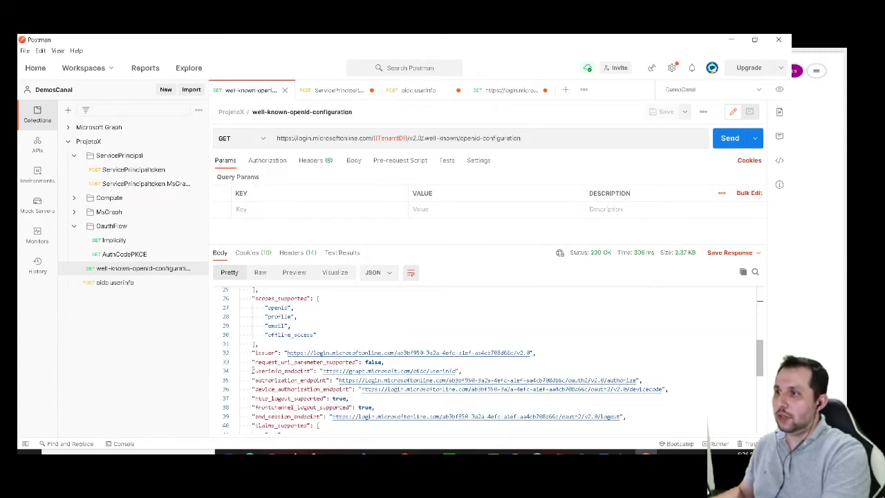
{"action": "left_click_drag", "start_coordinate": [252, 371], "coordinate": [315, 372]}
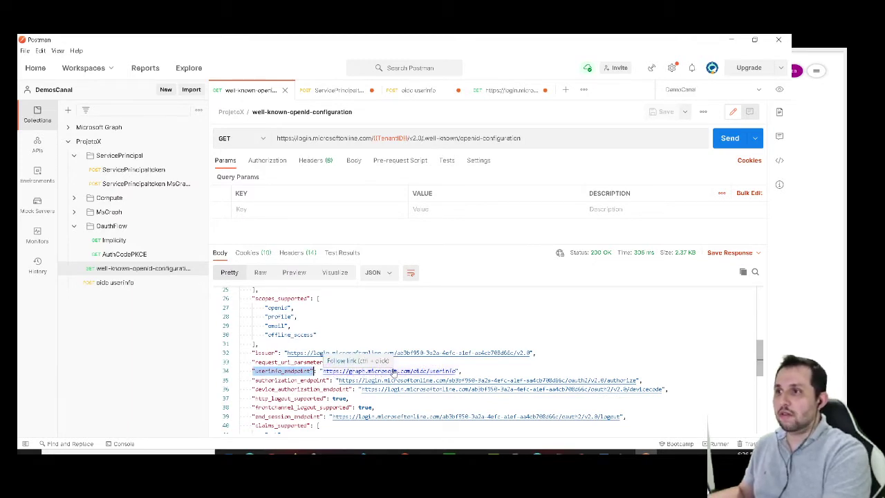
Open the oidc userinfo request, mark its POST method in red in the magnified view, and send the request.
{"action": "left_click", "coordinate": [427, 94]}
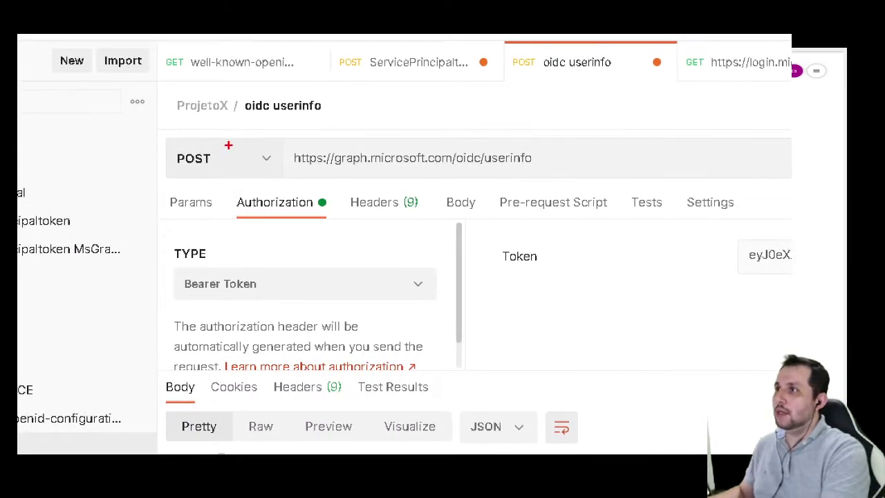
{"action": "mouse_move", "coordinate": [229, 145]}
{"action": "left_mouse_down"}
{"action": "mouse_move", "coordinate": [134, 149]}
{"action": "mouse_move", "coordinate": [250, 159]}
{"action": "mouse_move", "coordinate": [202, 145]}
{"action": "left_mouse_up"}
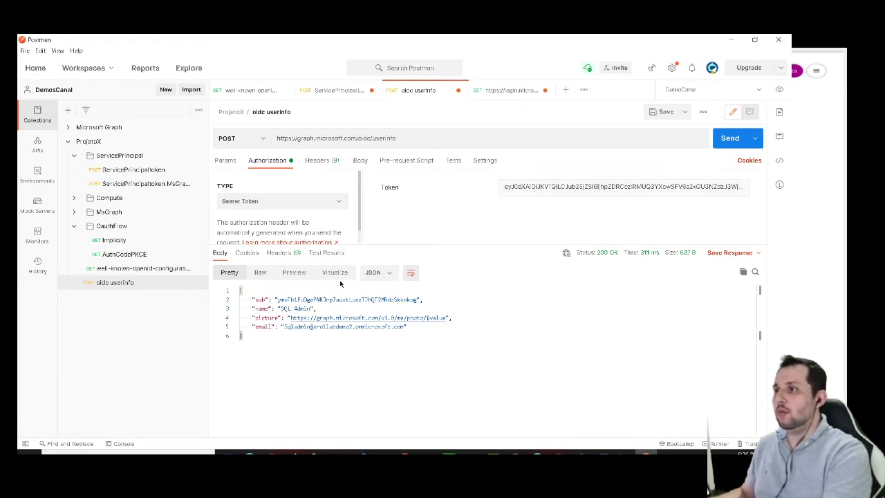
{"action": "left_click", "coordinate": [732, 141]}
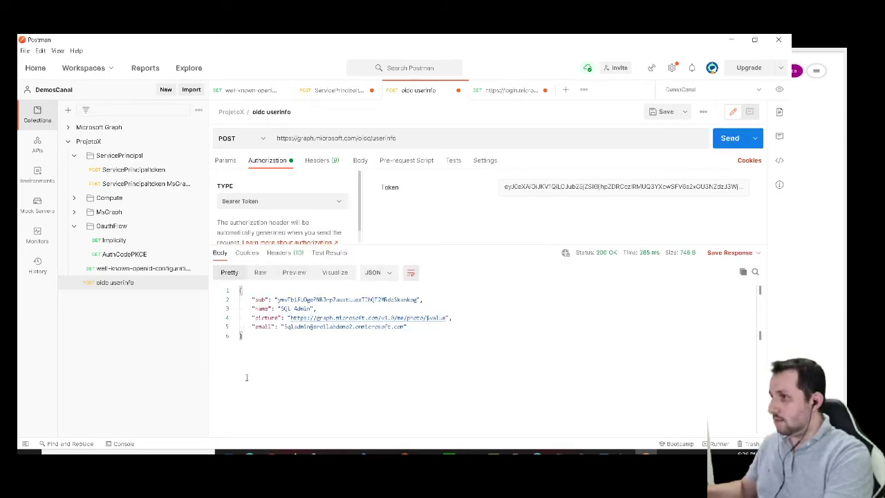
Magnify the userinfo response and circle its JSON body in red, closing the magnified view.
{"action": "left_click_drag", "start_coordinate": [236, 285], "coordinate": [376, 284]}
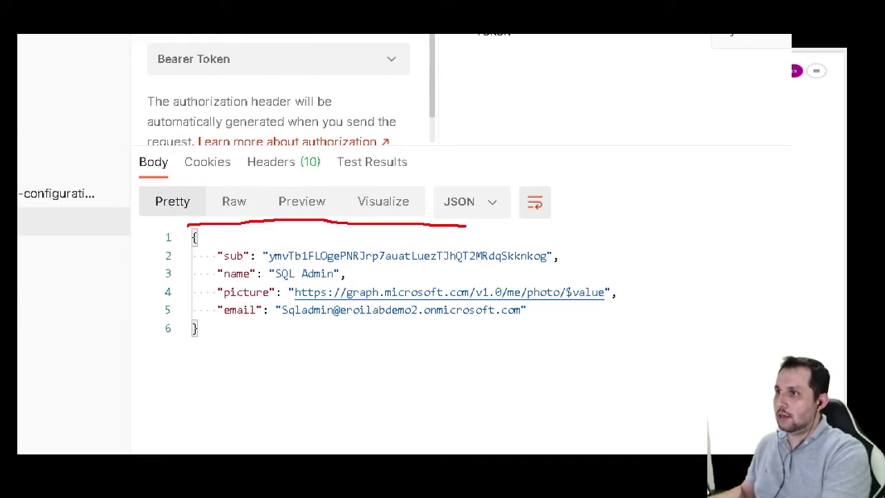
{"action": "mouse_move", "coordinate": [465, 224]}
{"action": "left_mouse_down"}
{"action": "mouse_move", "coordinate": [643, 291]}
{"action": "mouse_move", "coordinate": [307, 356]}
{"action": "mouse_move", "coordinate": [175, 325]}
{"action": "mouse_move", "coordinate": [186, 225]}
{"action": "left_mouse_up"}
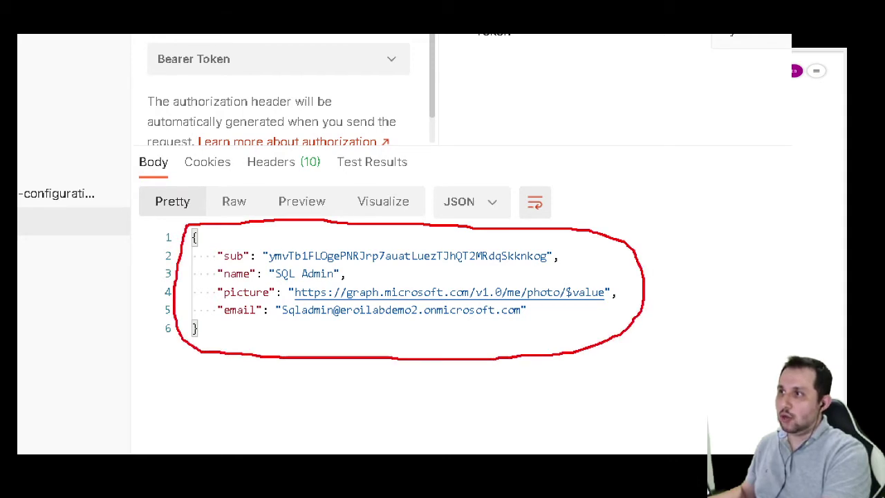
{"action": "key", "text": "Escape"}
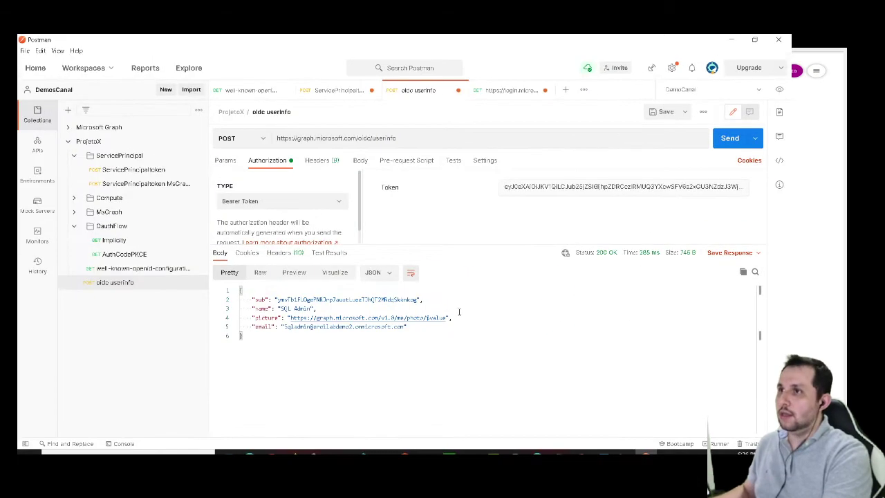
Copy the bearer token from the oidc userinfo request's authorization settings and decode it in jwt.ms in the browser, replacing the earlier token.
{"action": "left_click", "coordinate": [318, 161]}
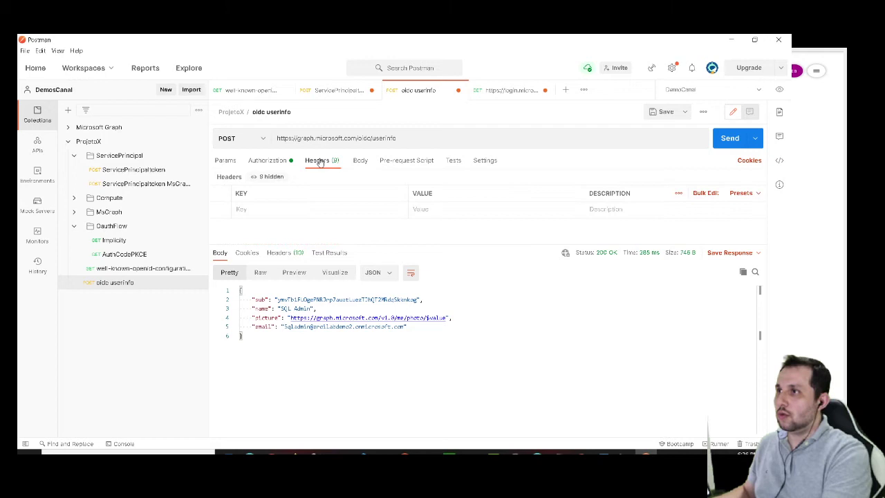
{"action": "left_click", "coordinate": [277, 163]}
{"action": "double_click", "coordinate": [506, 188]}
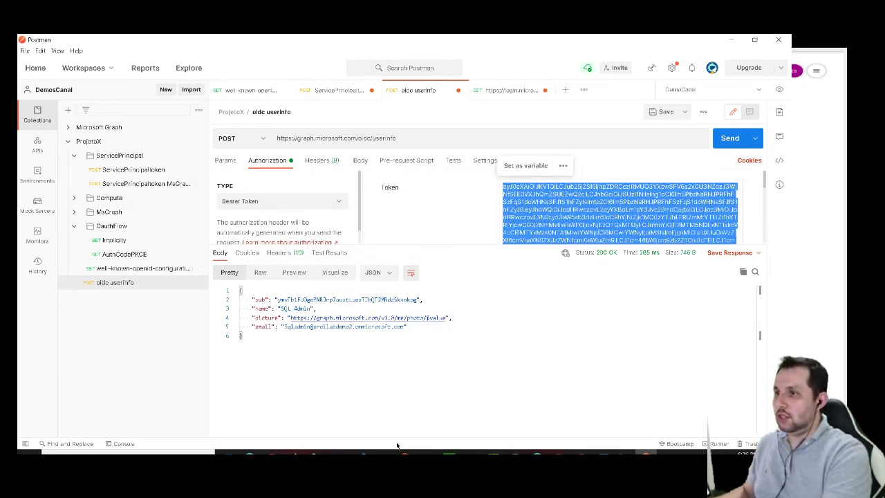
{"action": "mouse_move", "coordinate": [537, 452]}
{"action": "left_click", "coordinate": [520, 407]}
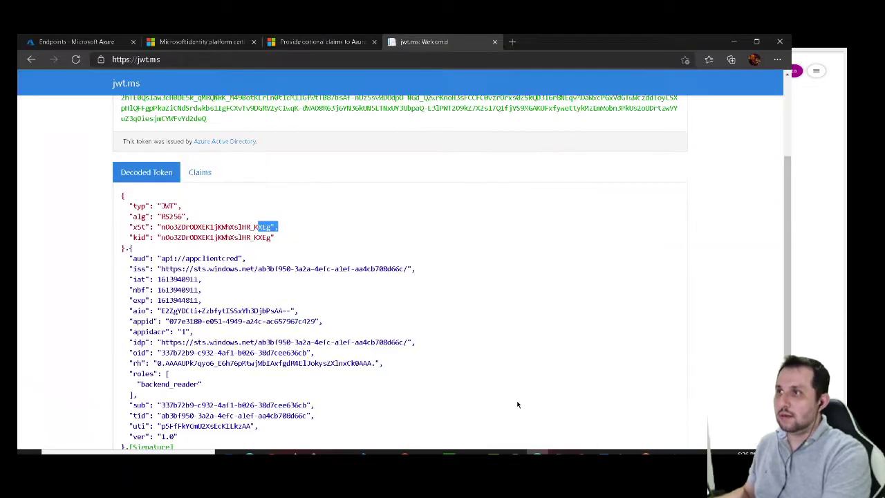
{"action": "left_click", "coordinate": [244, 112]}
{"action": "key", "text": "ctrl+a"}
{"action": "key", "text": "ctrl+v"}
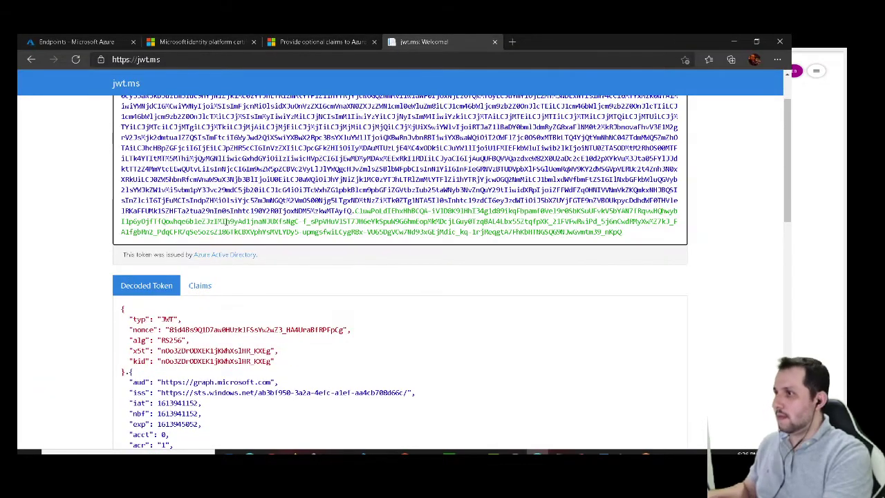
Examine the decoded claims down to the signature and highlight the upn claim.
{"action": "scroll", "coordinate": [173, 346], "scroll_direction": "down", "scroll_amount": 10}
{"action": "scroll", "coordinate": [175, 347], "scroll_direction": "down", "scroll_amount": 5}
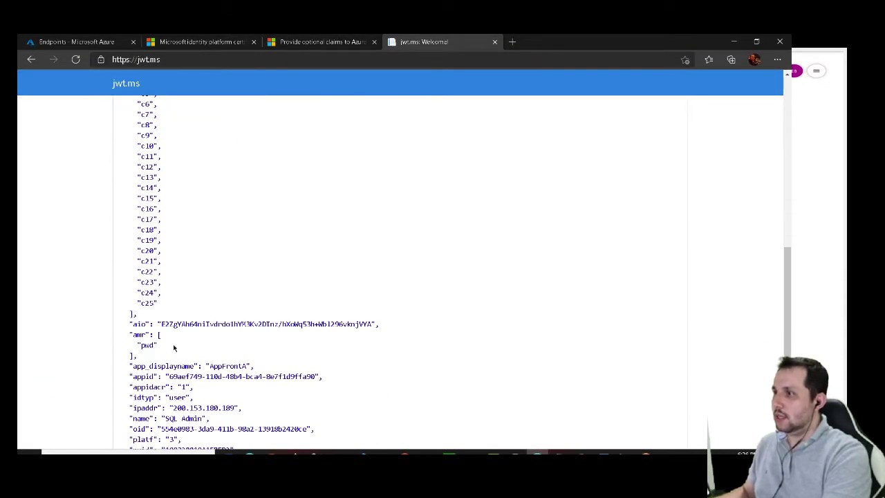
{"action": "scroll", "coordinate": [175, 346], "scroll_direction": "down", "scroll_amount": 3}
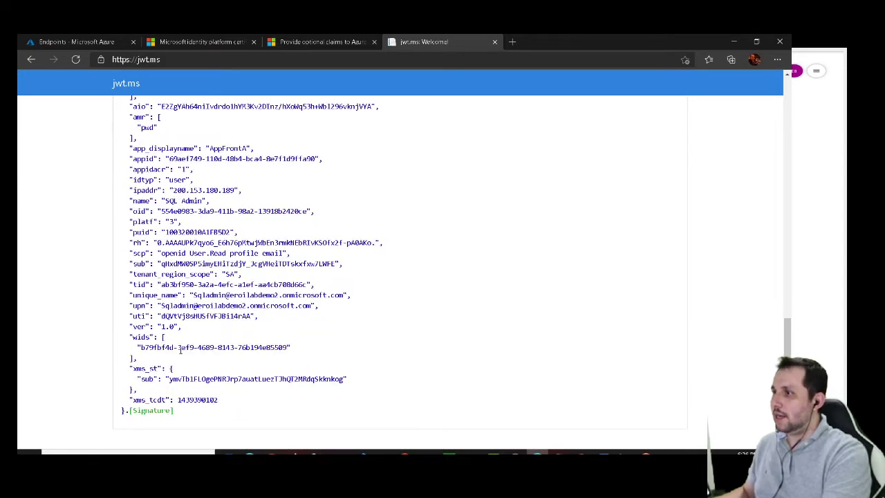
{"action": "left_click_drag", "start_coordinate": [240, 305], "coordinate": [138, 305]}
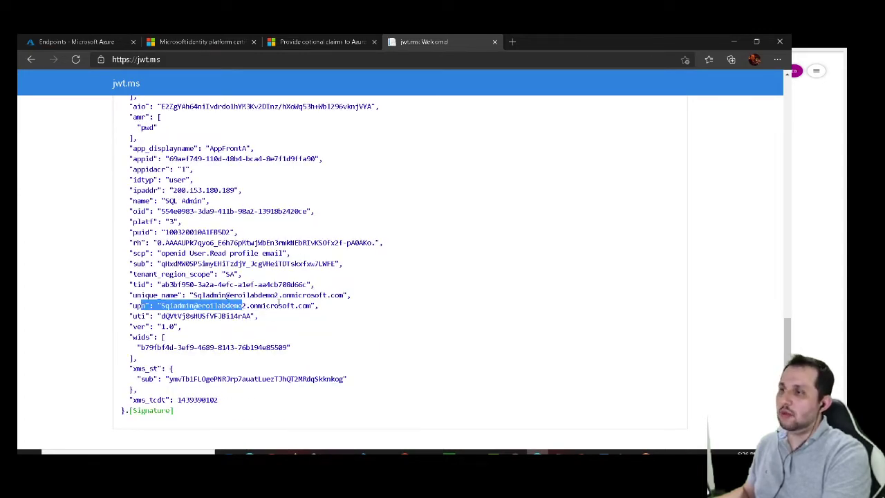
{"action": "left_click_drag", "start_coordinate": [278, 305], "coordinate": [177, 305]}
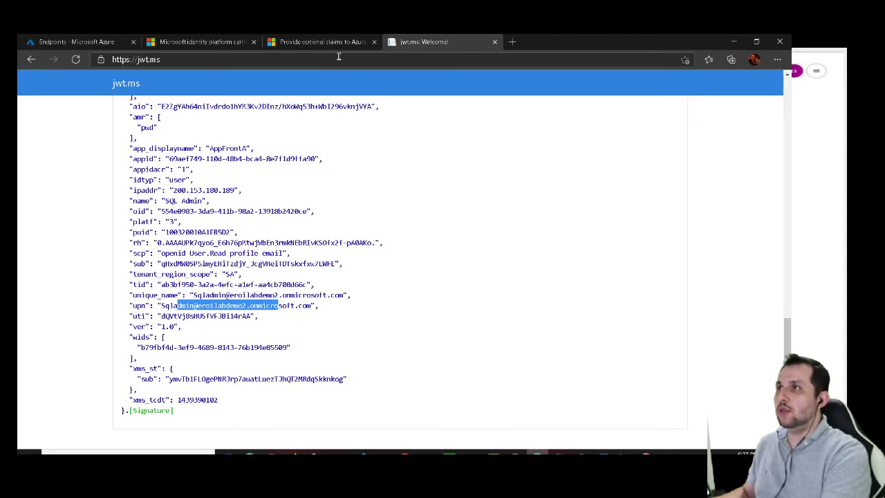
Return to Postman and highlight the whole JSON body of the oidc userinfo response.
{"action": "left_click", "coordinate": [734, 42]}
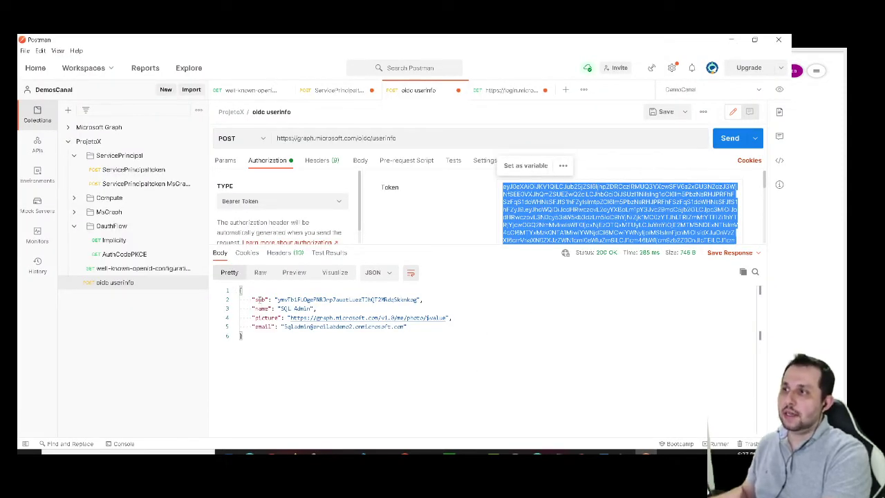
{"action": "left_click", "coordinate": [258, 300]}
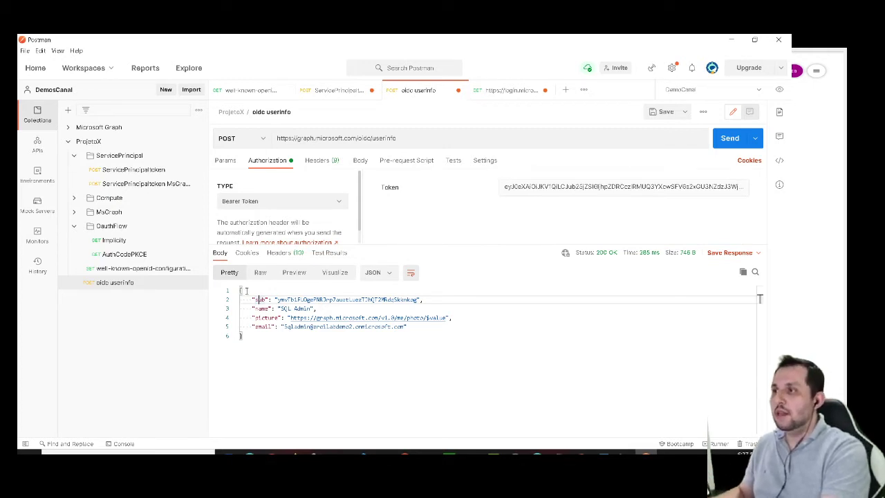
{"action": "left_click_drag", "start_coordinate": [251, 340], "coordinate": [229, 293]}
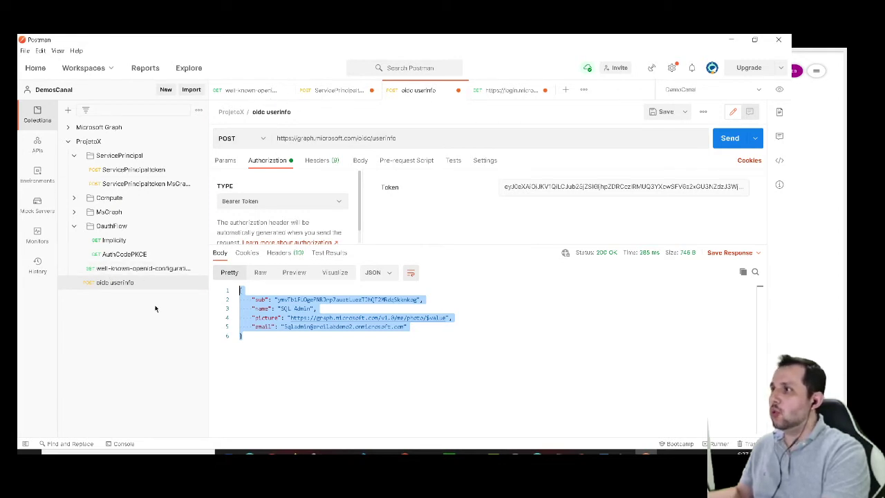
Copy the full access token of the first stored PKCE token from the AuthCodePKCE request's OAuth 2.0 token manager, closing the manager.
{"action": "left_click", "coordinate": [115, 254]}
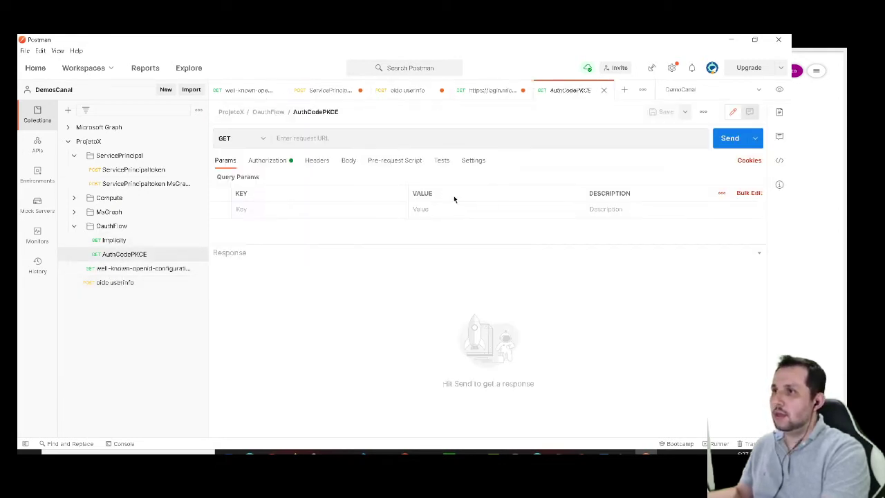
{"action": "left_click", "coordinate": [273, 161]}
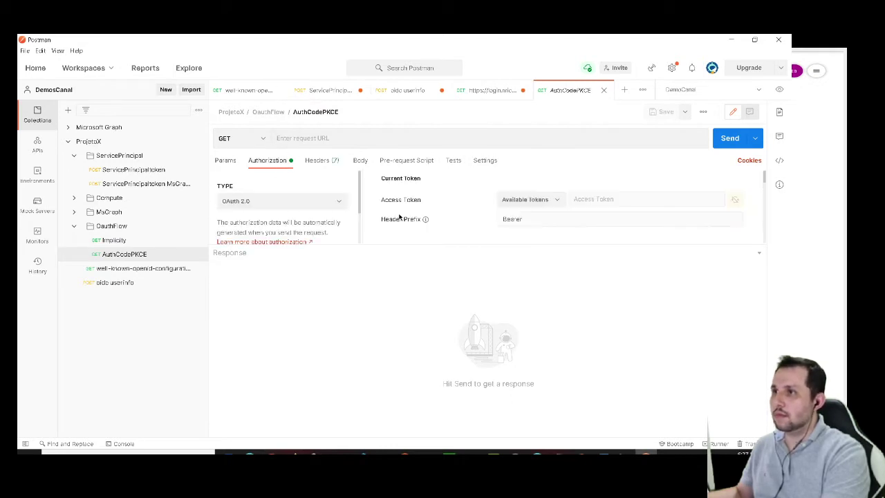
{"action": "left_click", "coordinate": [554, 200]}
{"action": "left_click", "coordinate": [524, 253]}
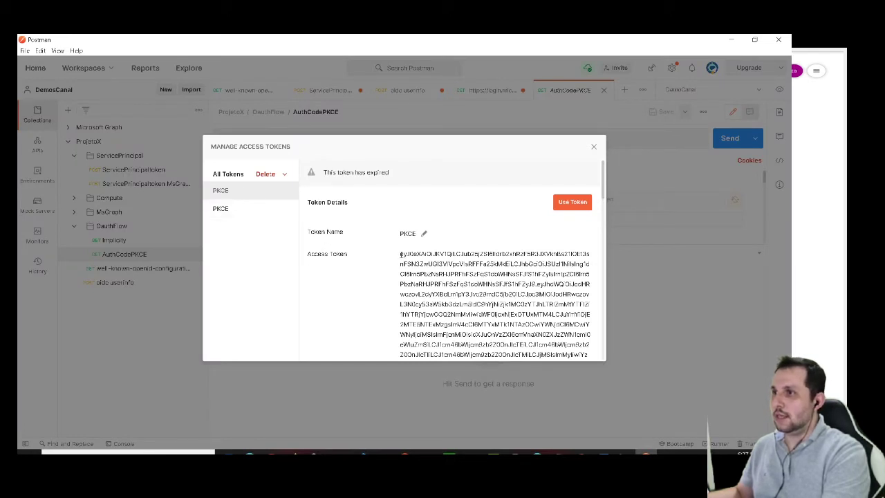
{"action": "left_click_drag", "start_coordinate": [401, 255], "coordinate": [491, 287]}
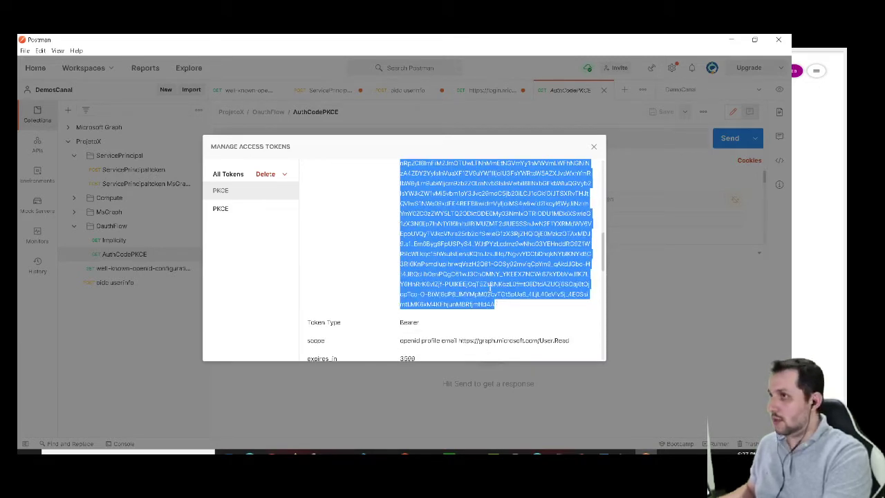
{"action": "left_click", "coordinate": [594, 148]}
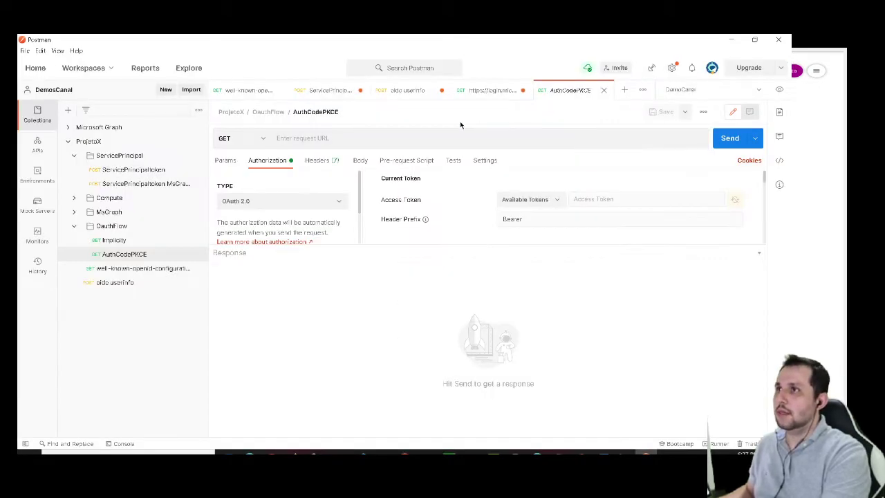
Resend the oidc userinfo request with the copied PKCE access token as its bearer token, and circle the magnified response in red.
{"action": "left_click", "coordinate": [406, 90]}
{"action": "triple_click", "coordinate": [537, 185]}
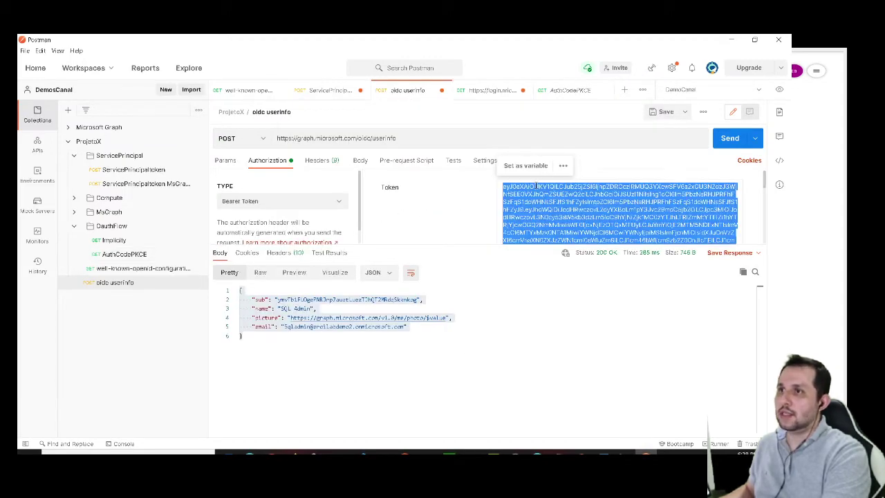
{"action": "key", "text": "ctrl+v"}
{"action": "left_click", "coordinate": [727, 138]}
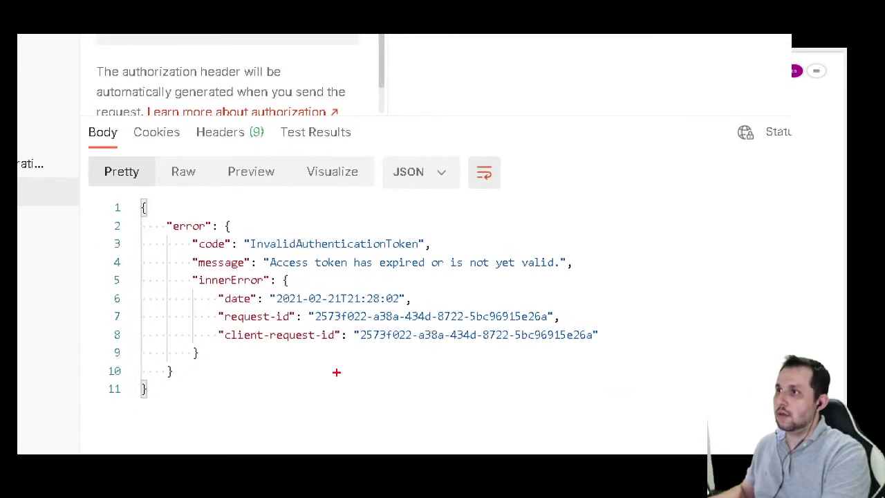
{"action": "mouse_move", "coordinate": [163, 210]}
{"action": "left_mouse_down"}
{"action": "mouse_move", "coordinate": [590, 233]}
{"action": "mouse_move", "coordinate": [553, 408]}
{"action": "mouse_move", "coordinate": [108, 389]}
{"action": "mouse_move", "coordinate": [116, 217]}
{"action": "mouse_move", "coordinate": [132, 197]}
{"action": "left_mouse_up"}
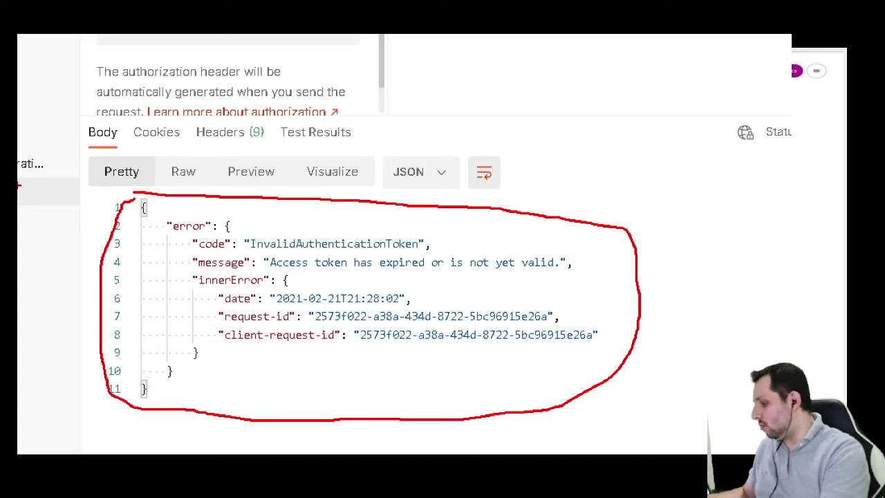
{"action": "key", "text": "Escape"}
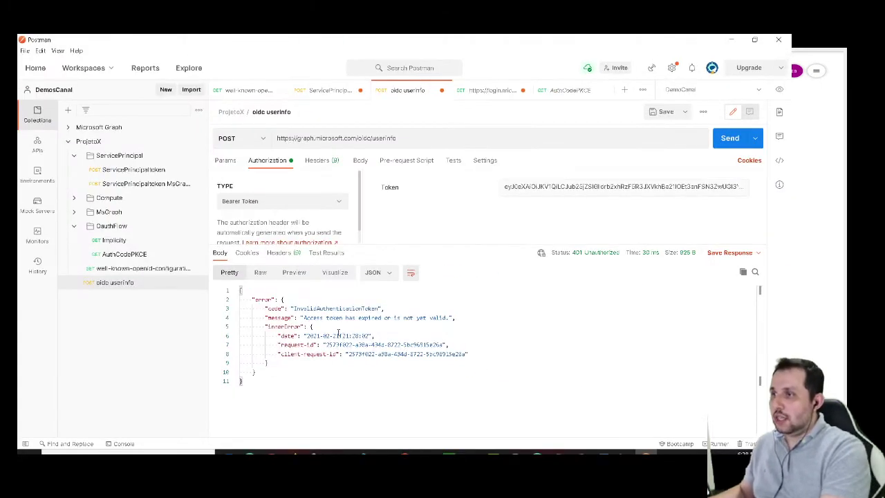